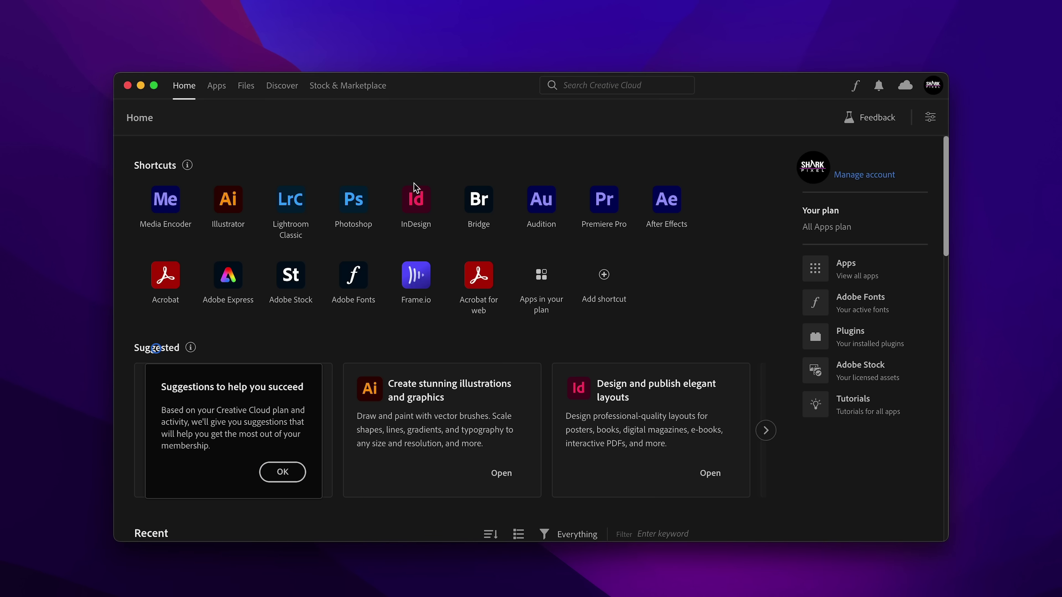
Install Photoshop (Beta) from the Beta apps list in Creative Cloud.
click(217, 88)
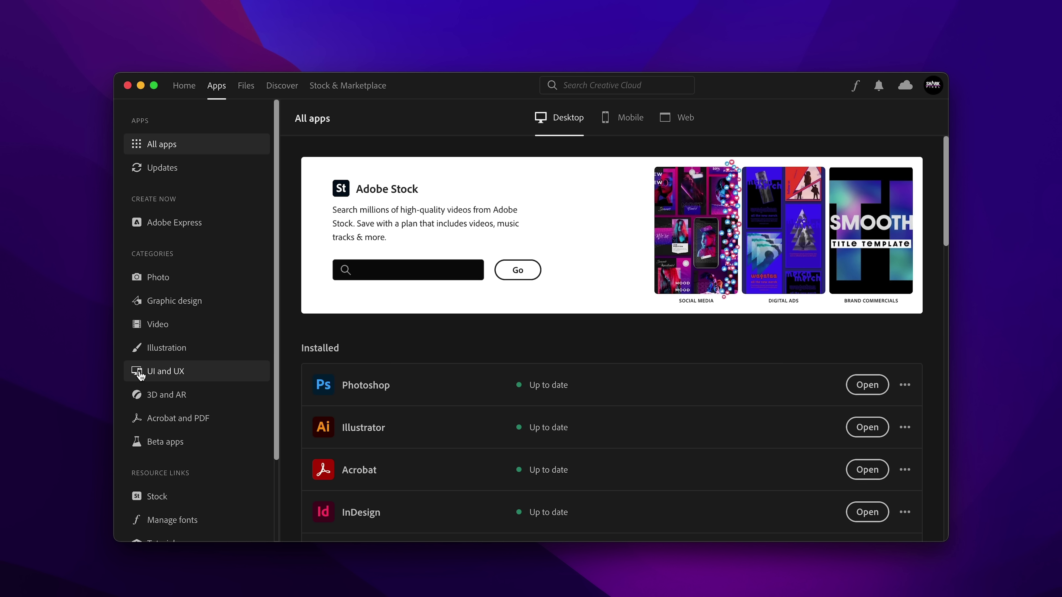
click(167, 443)
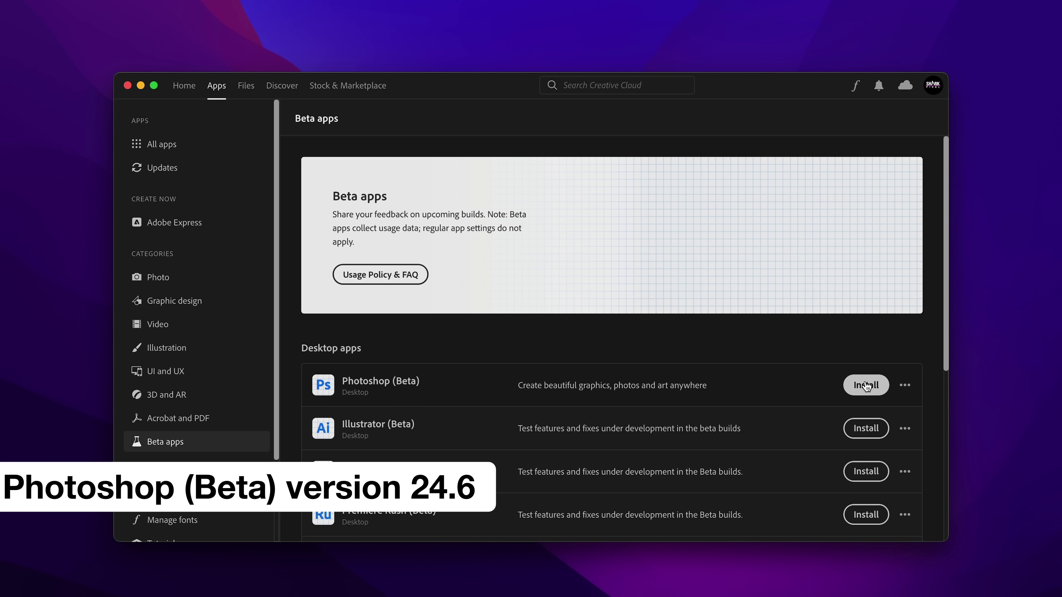
click(866, 384)
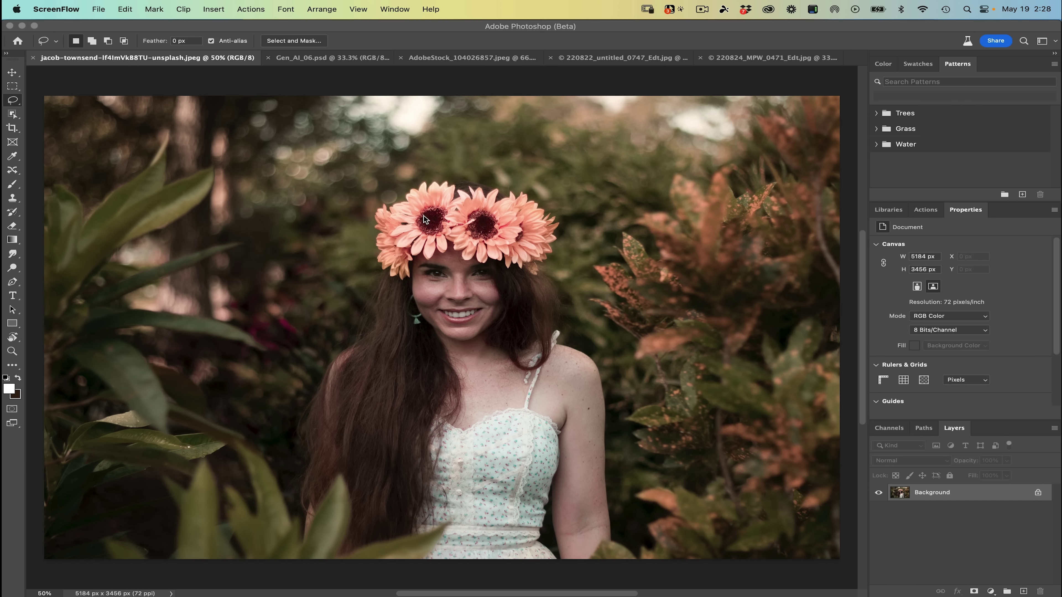
Lasso the flower crown and the space above it, adding the crown's lower-left area.
click(382, 194)
mouse_move(489, 176)
mouse_down()
mouse_move(573, 202)
mouse_move(571, 251)
mouse_move(532, 281)
mouse_move(494, 263)
mouse_move(433, 262)
mouse_move(389, 281)
mouse_move(369, 272)
mouse_move(360, 227)
mouse_move(390, 191)
mouse_move(490, 176)
mouse_up()
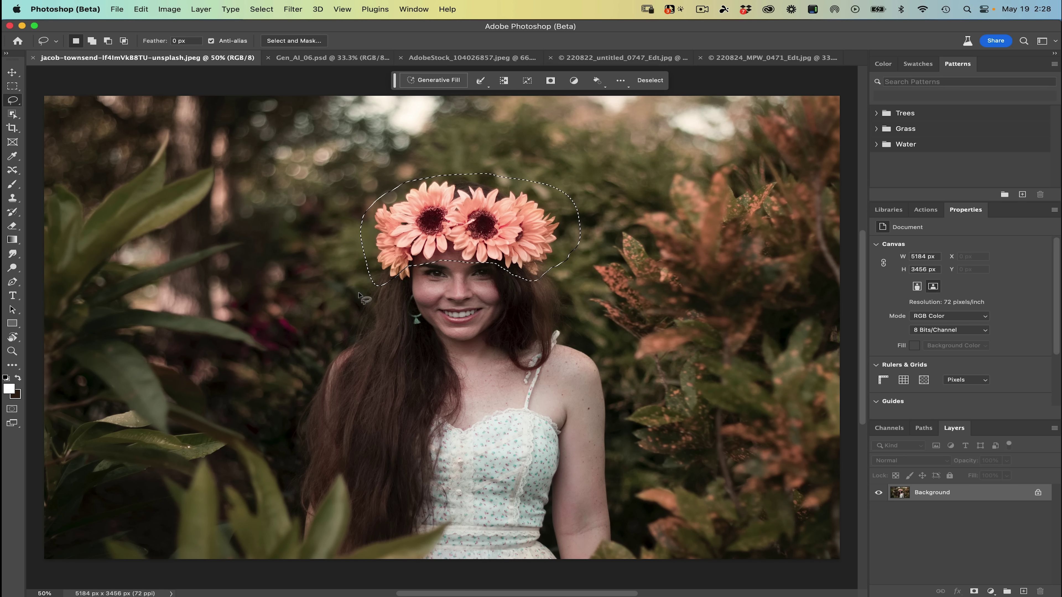
mouse_move(405, 264)
mouse_down()
mouse_move(397, 285)
mouse_move(409, 266)
mouse_up()
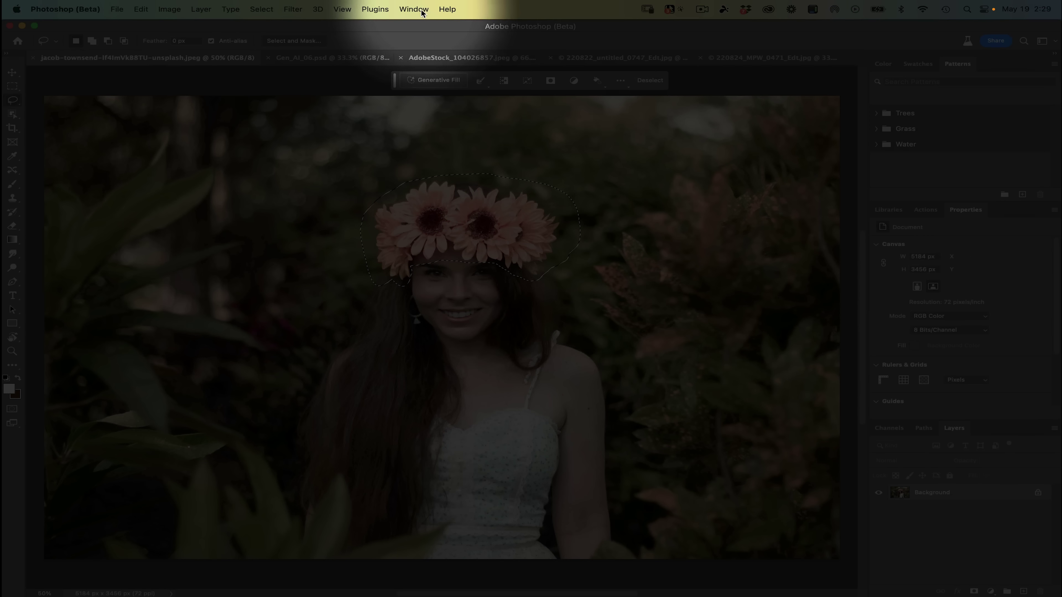
Subtract the excess above the crown and along both sides of the selection with Option-lasso.
click(420, 8)
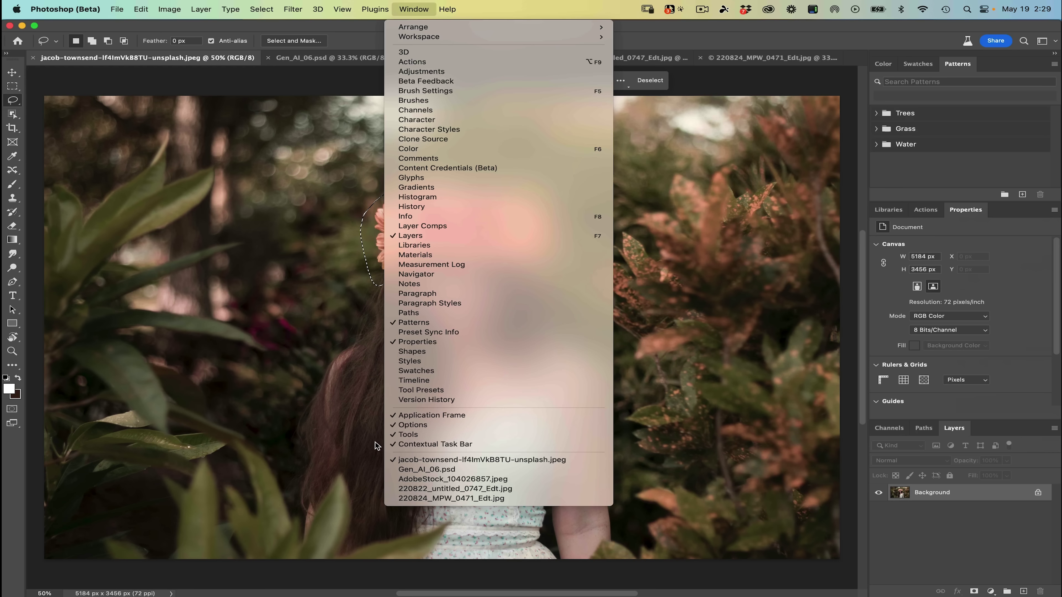
click(340, 83)
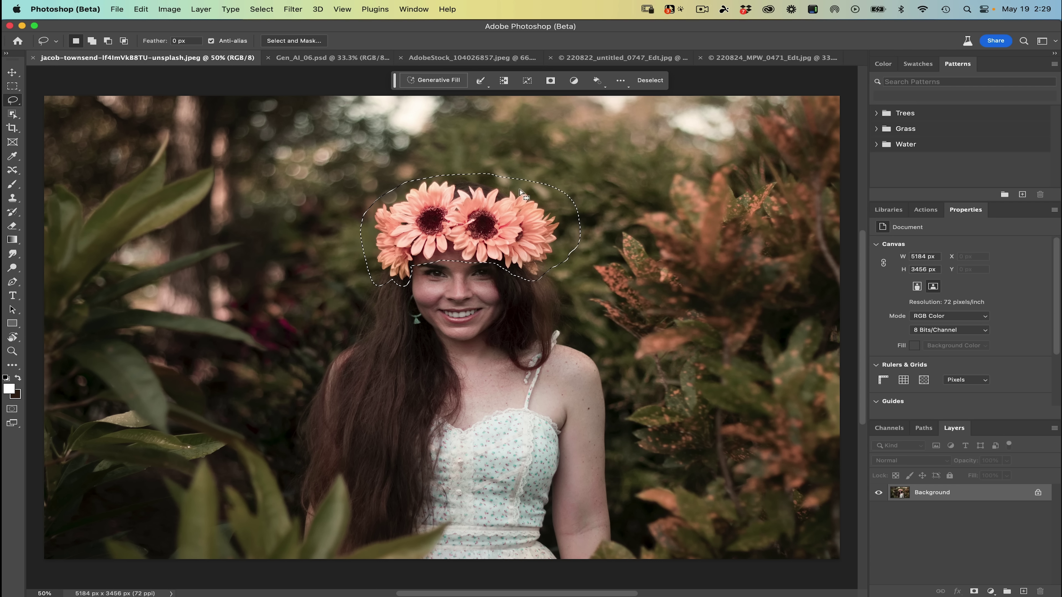
key(alt)
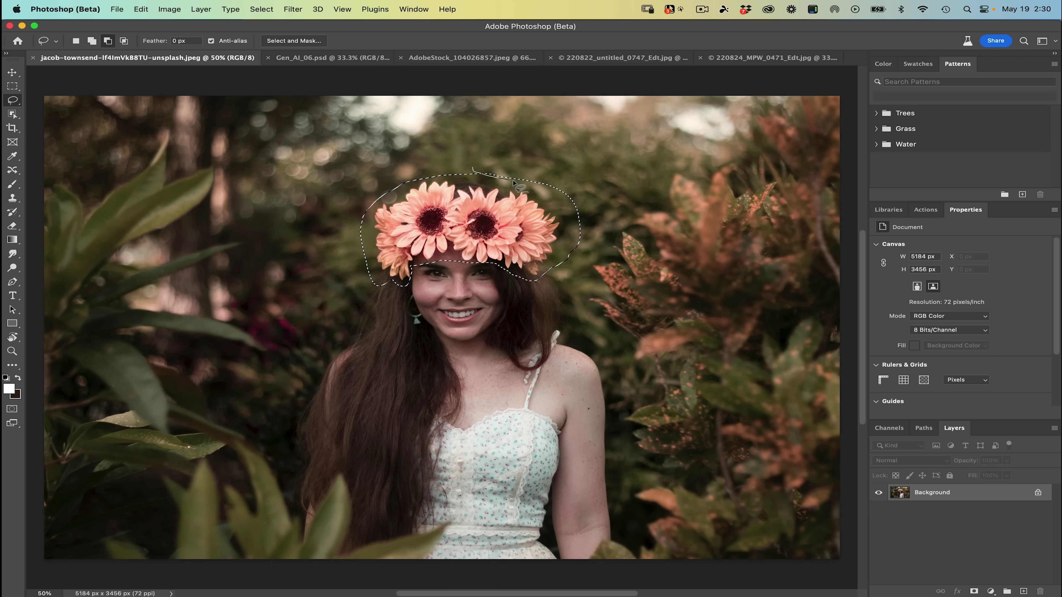
mouse_move(553, 197)
mouse_down()
mouse_move(550, 291)
mouse_move(565, 167)
mouse_move(556, 166)
mouse_up()
mouse_move(437, 165)
mouse_down()
mouse_move(522, 186)
mouse_move(497, 164)
mouse_up()
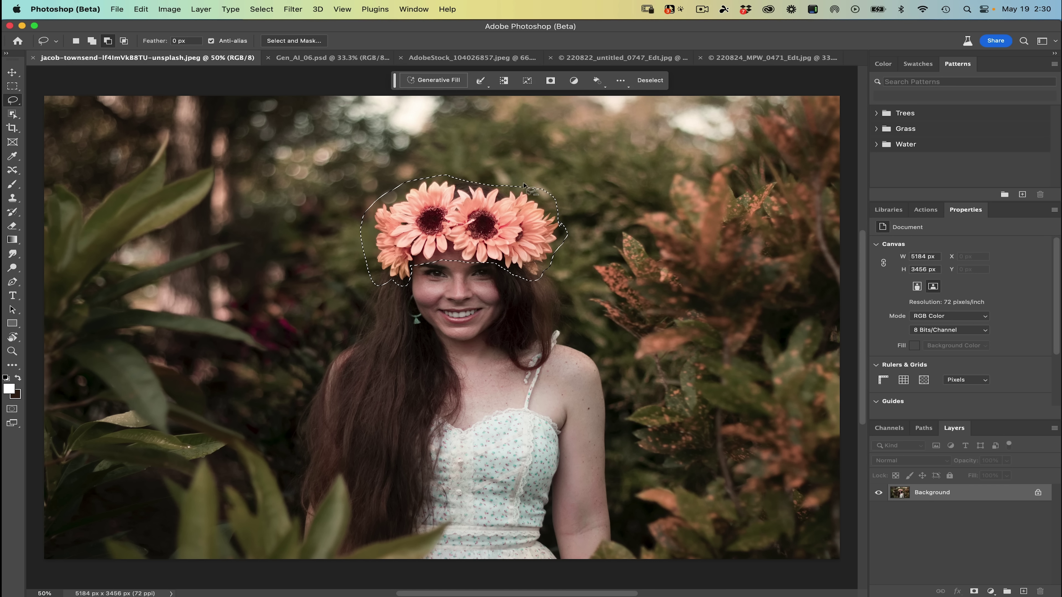
mouse_move(556, 188)
mouse_down()
mouse_move(565, 209)
mouse_move(561, 178)
mouse_move(543, 167)
mouse_up()
drag(417, 165, 397, 195)
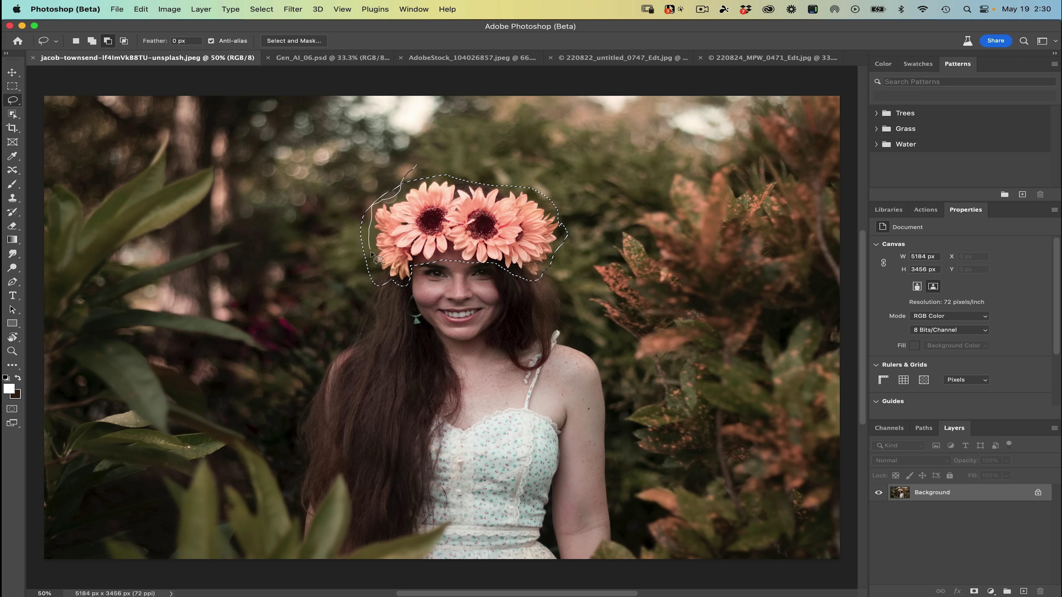
drag(404, 150, 415, 165)
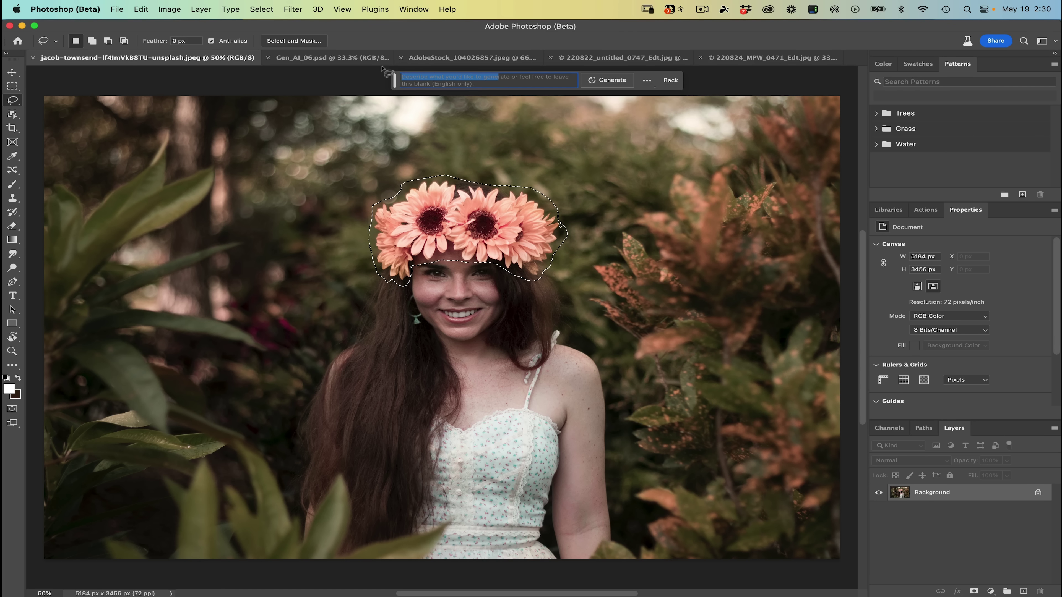
Replace the prompt with 'bright red hat' and generate it over the flower crown.
triple_click(434, 74)
key(BackSpace)
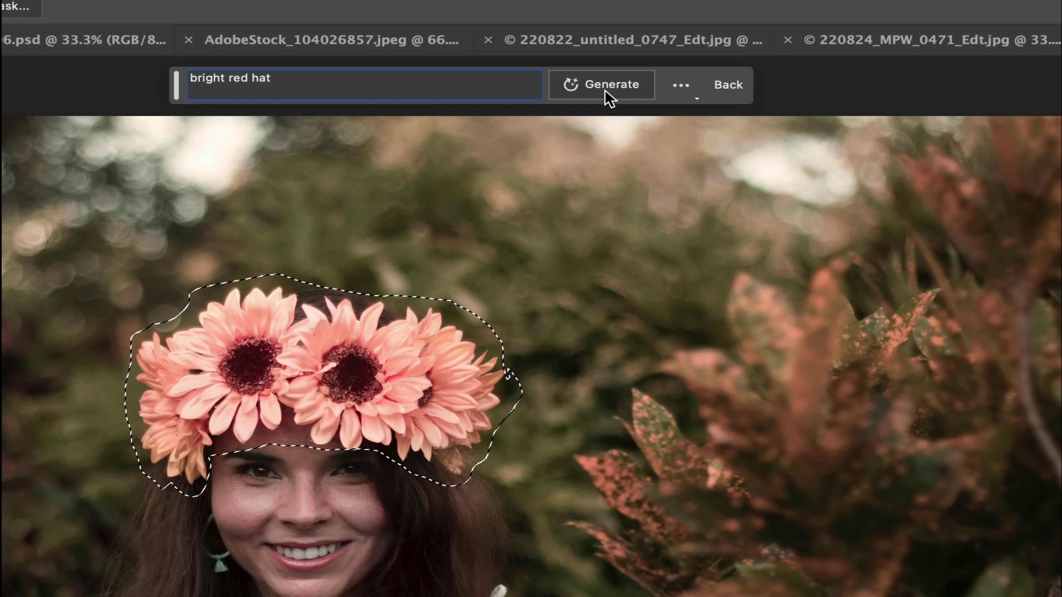
click(607, 97)
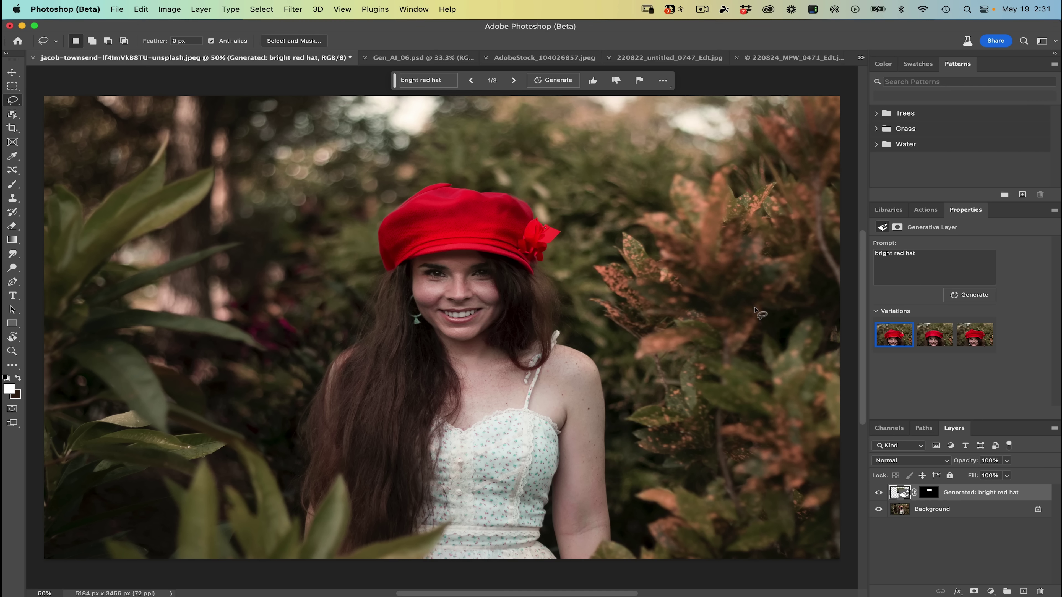
Cycle through the three red hat variations and stop on variation 2/3.
mouse_move(934, 332)
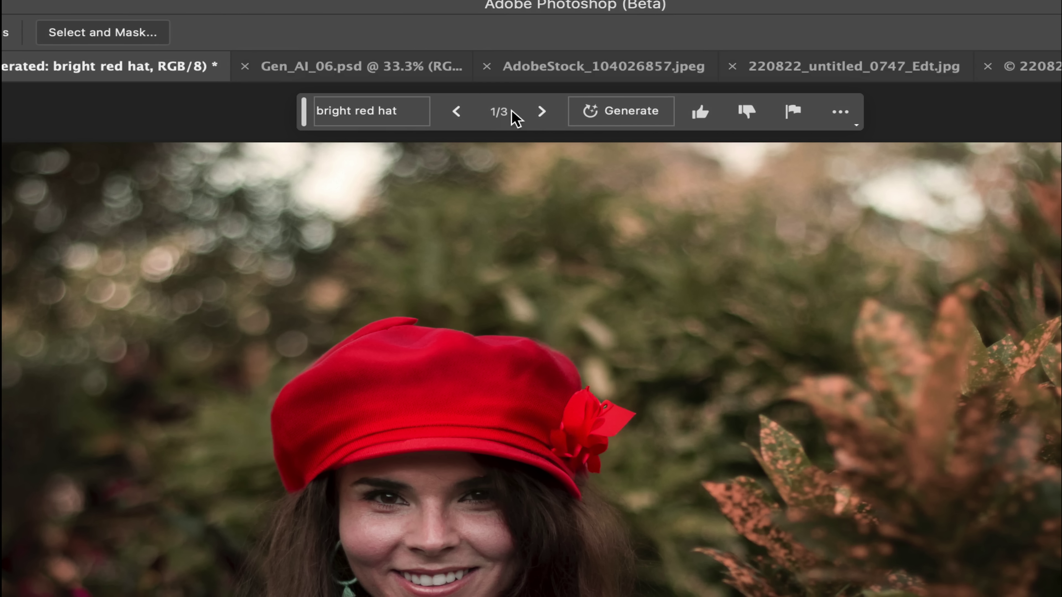
click(547, 111)
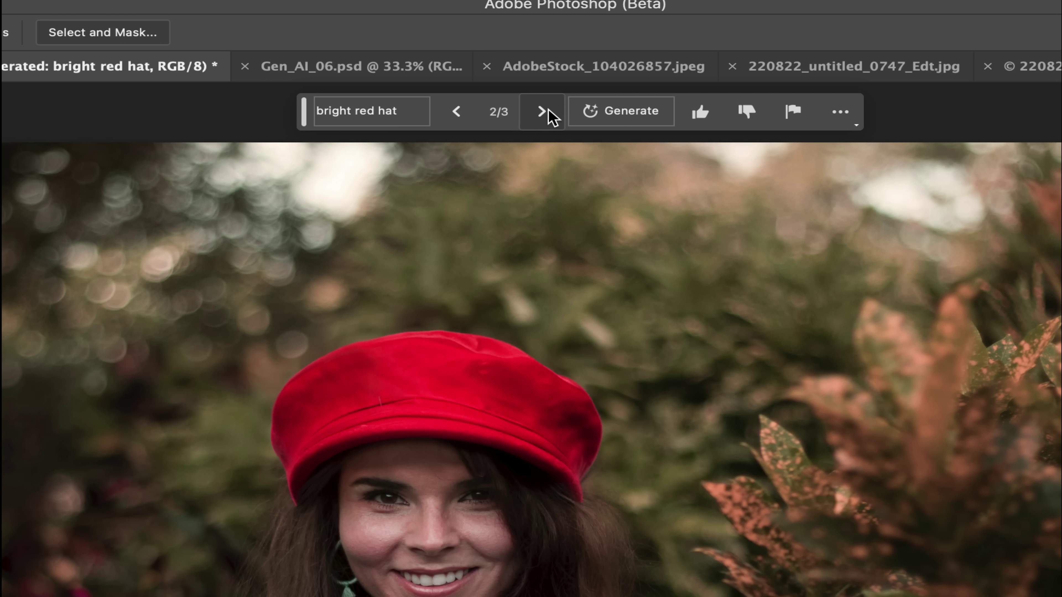
click(547, 111)
click(541, 112)
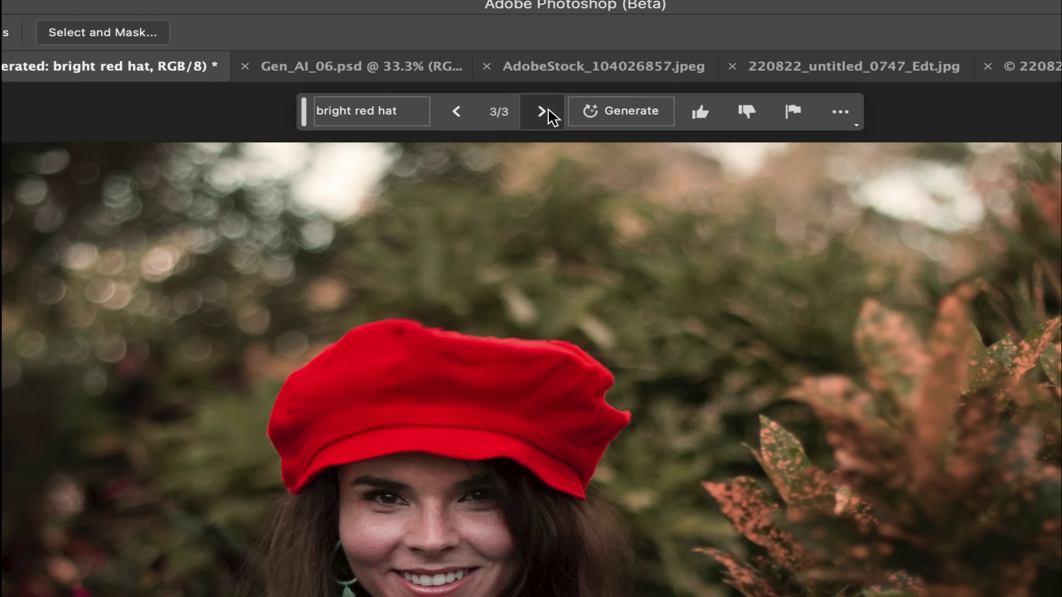
click(542, 111)
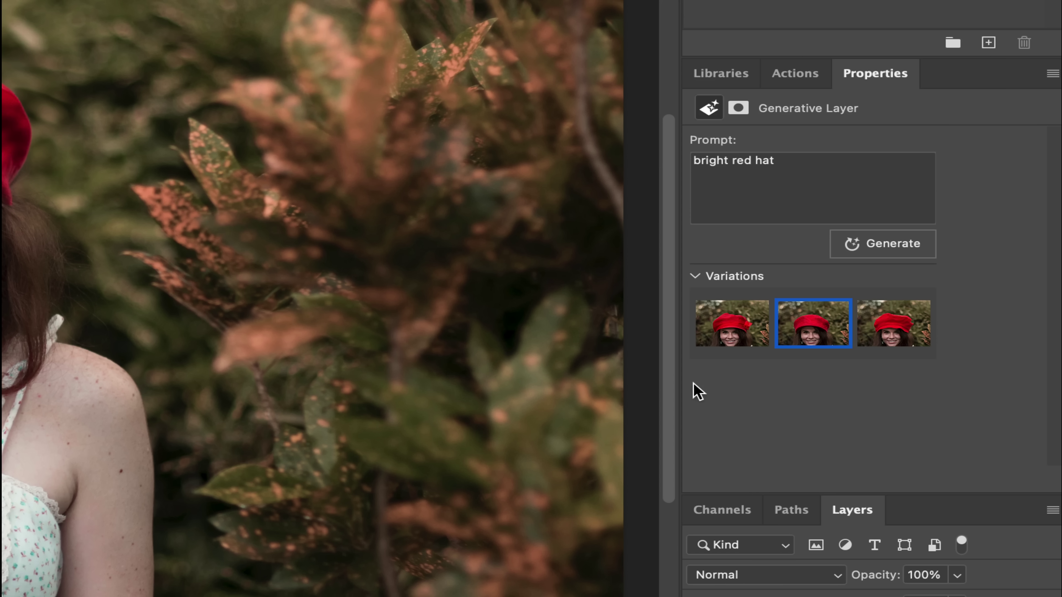
mouse_move(886, 335)
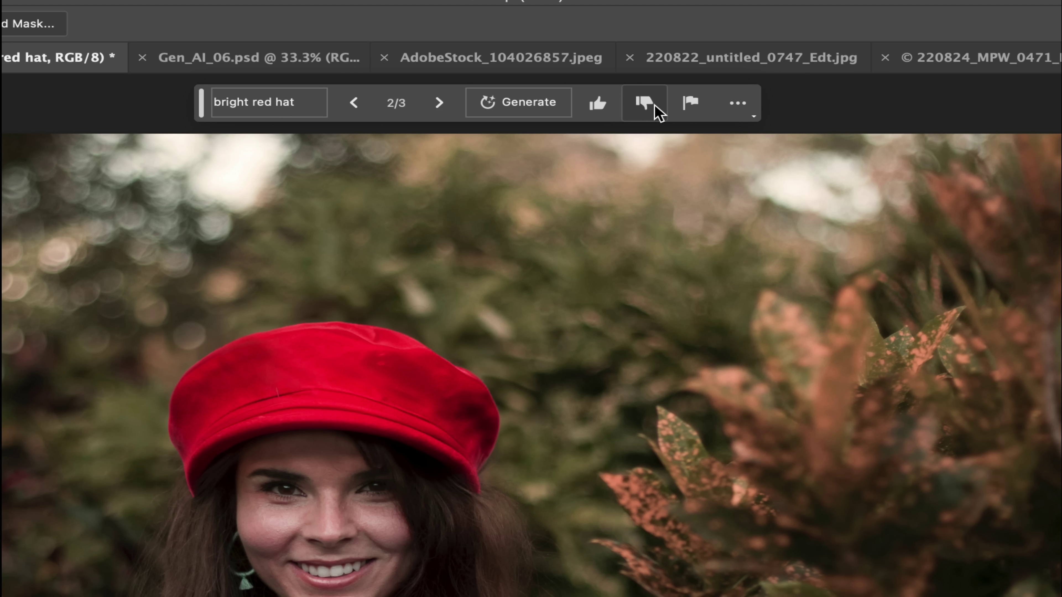
Rate the hat result, turn off Pin bar position, and switch to Gen_AI_06.psd.
click(600, 110)
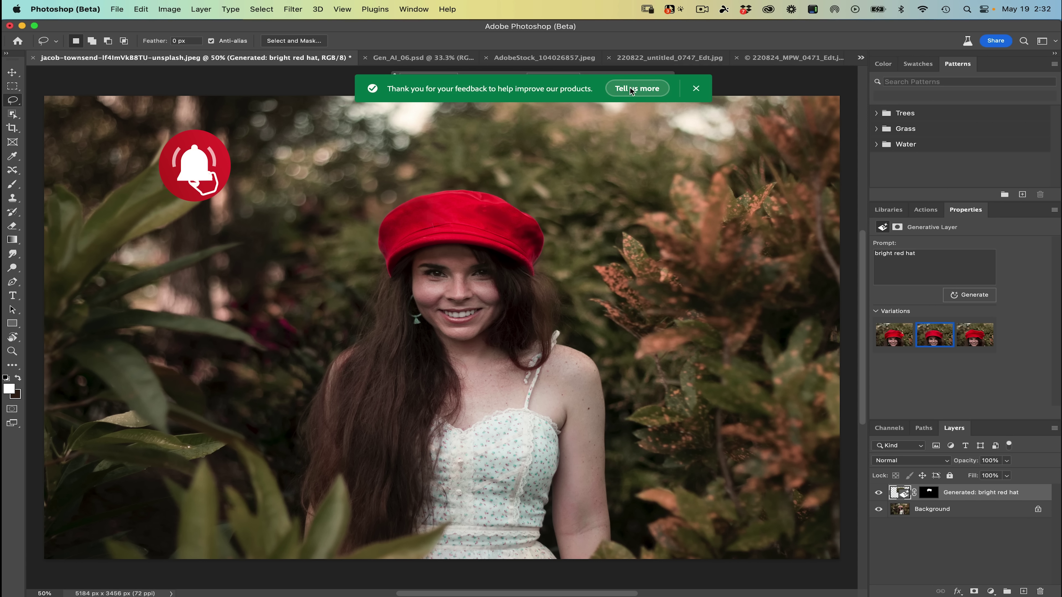
click(695, 89)
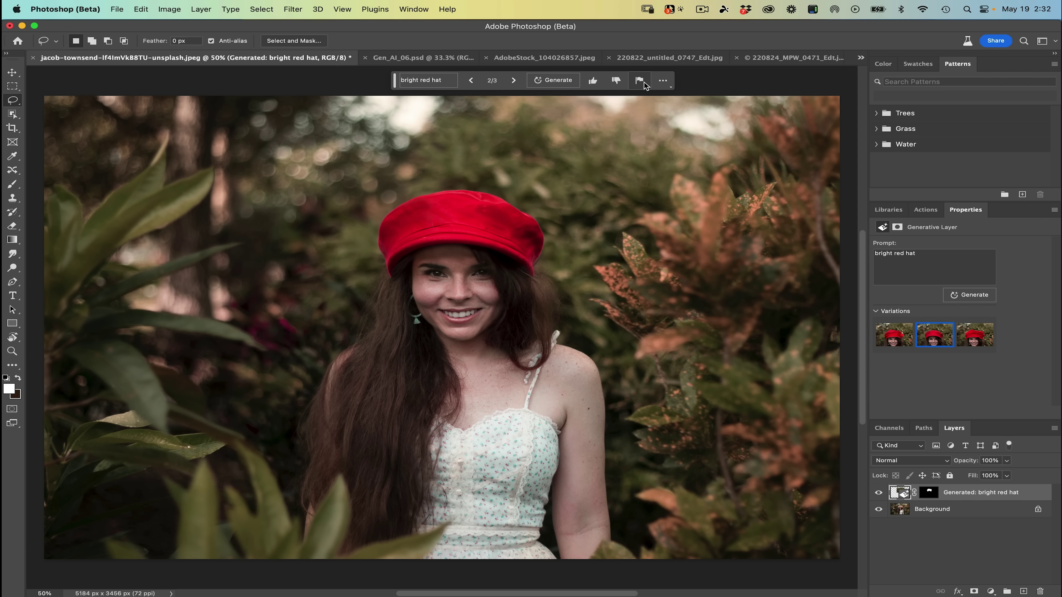
click(665, 81)
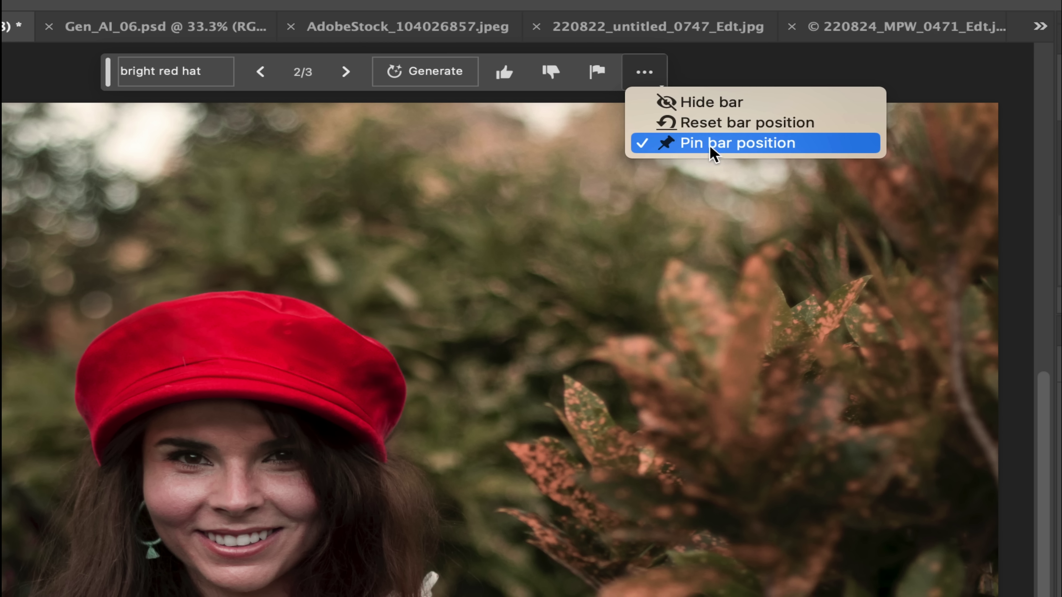
click(643, 146)
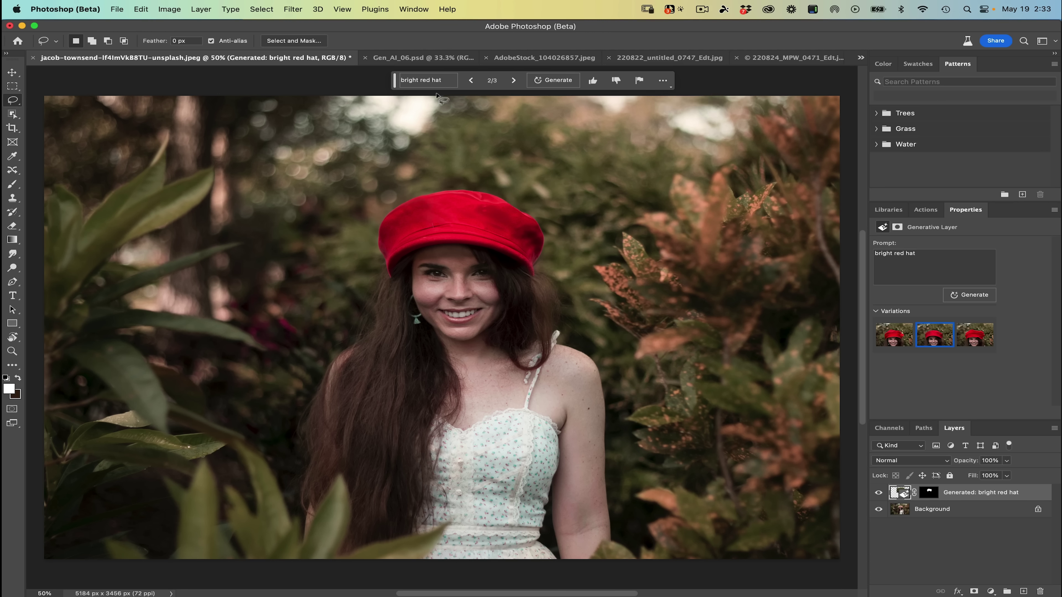
click(410, 58)
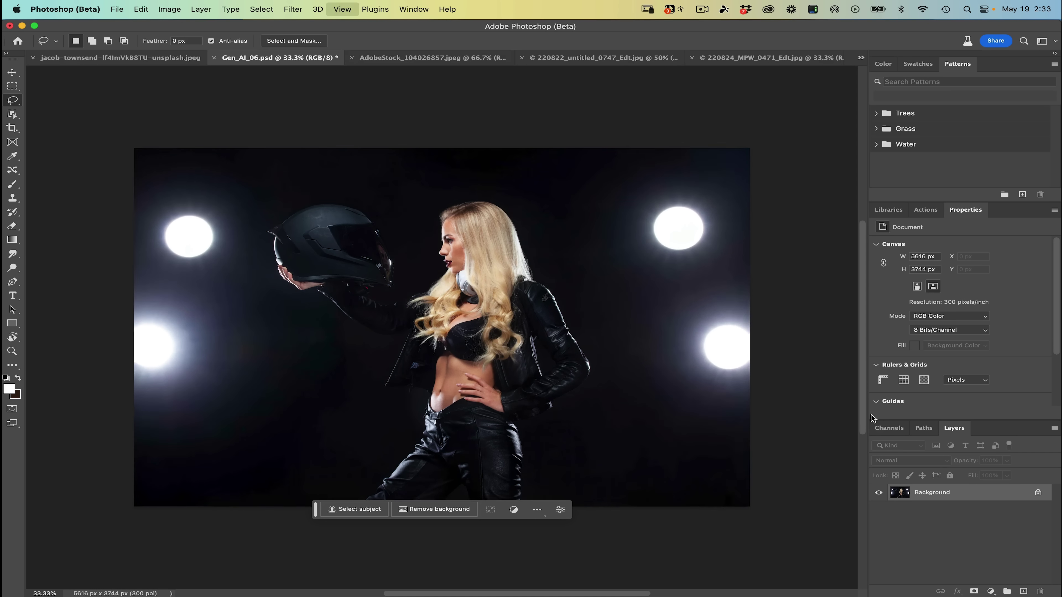
Zoom to 100%, centre the motorcycle helmet and lasso around it.
key(super+1)
drag(221, 204, 448, 400)
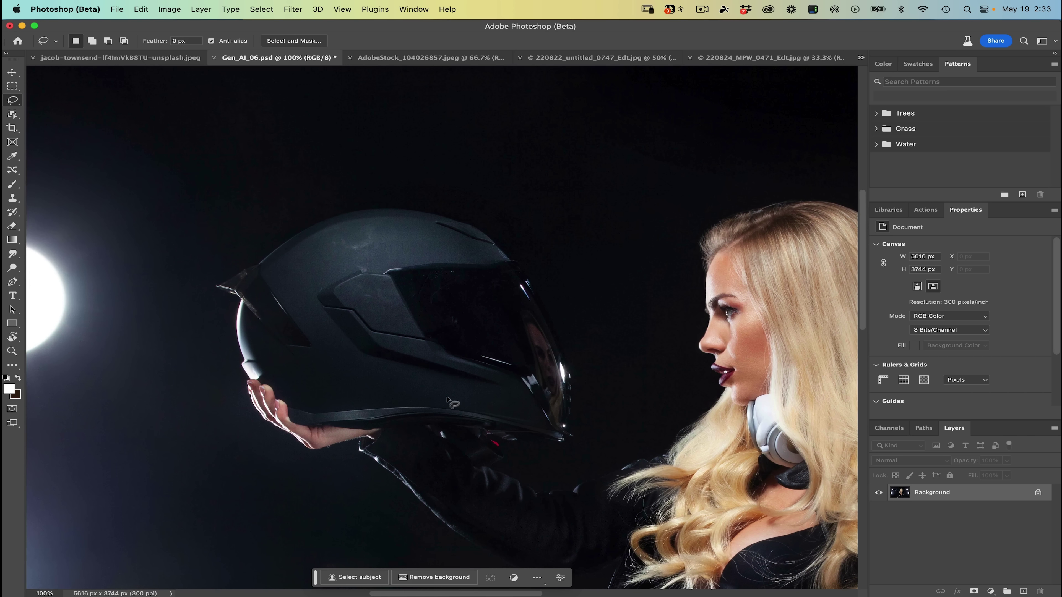
drag(232, 303, 202, 283)
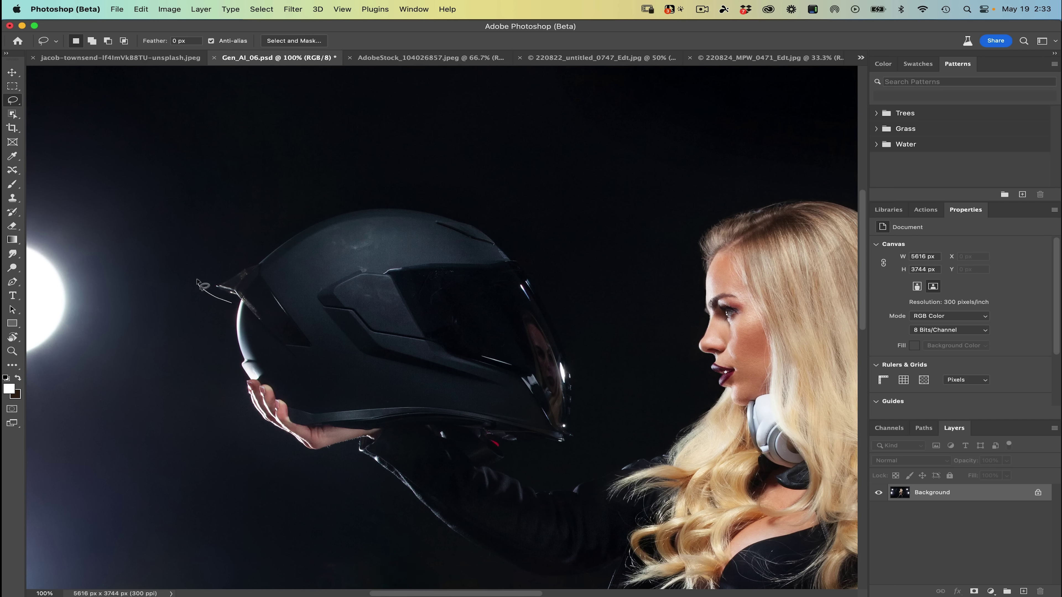
mouse_move(266, 239)
mouse_down()
mouse_move(318, 208)
mouse_move(379, 199)
mouse_move(483, 220)
mouse_move(527, 251)
mouse_move(566, 311)
mouse_move(593, 460)
mouse_up()
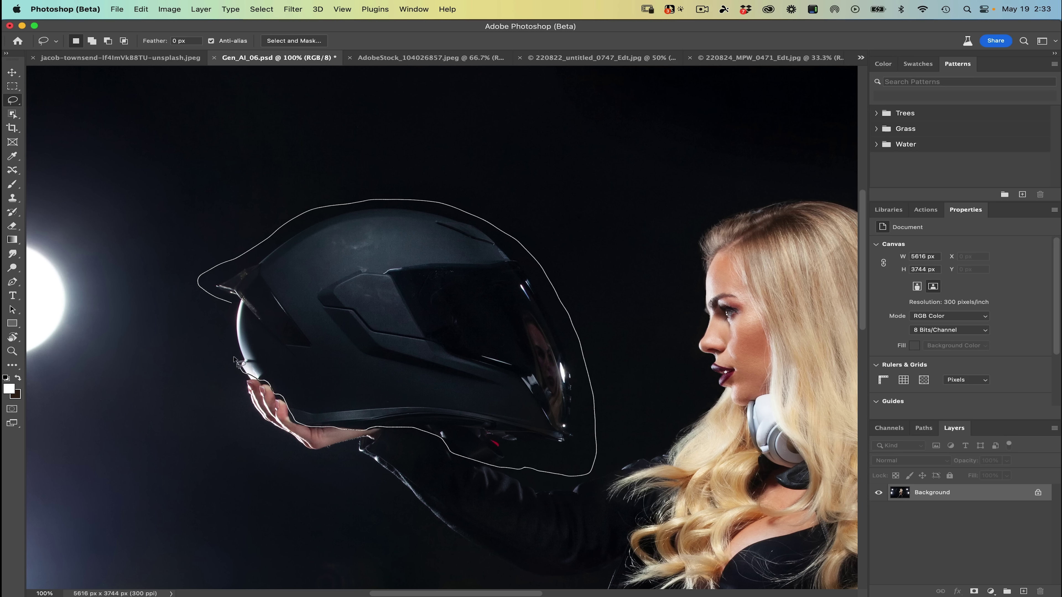
drag(232, 309, 234, 311)
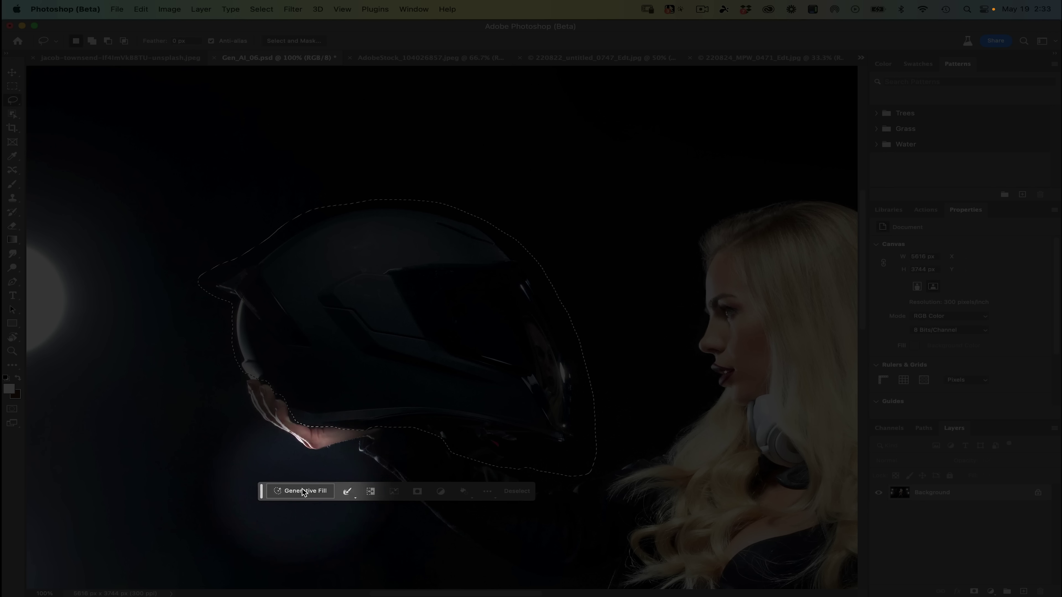
Enter the prompt 'profile of human skull looking right' and generate it over the helmet.
click(303, 491)
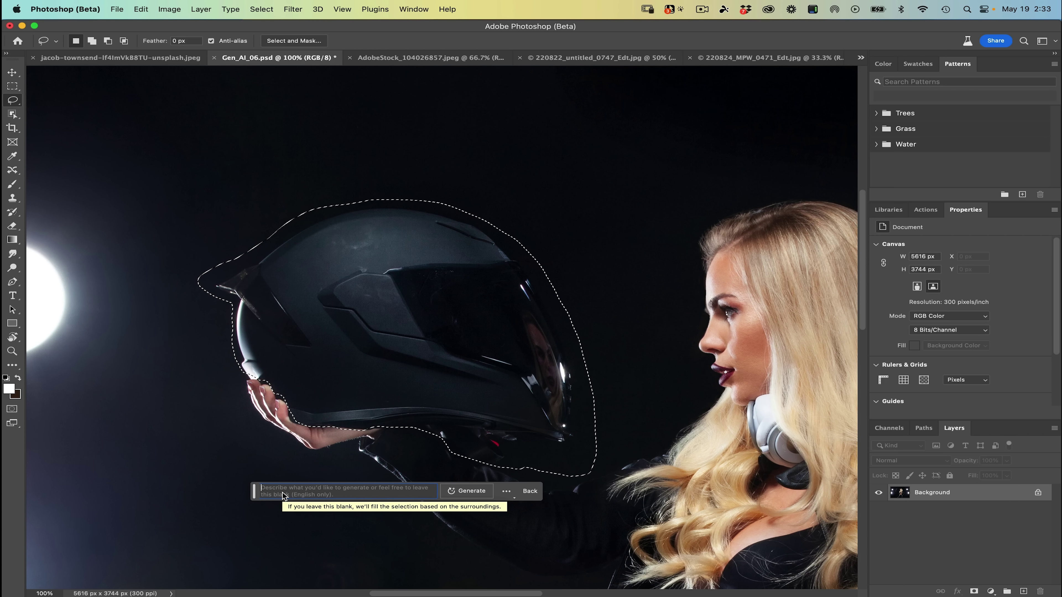
text(human skull looking right)
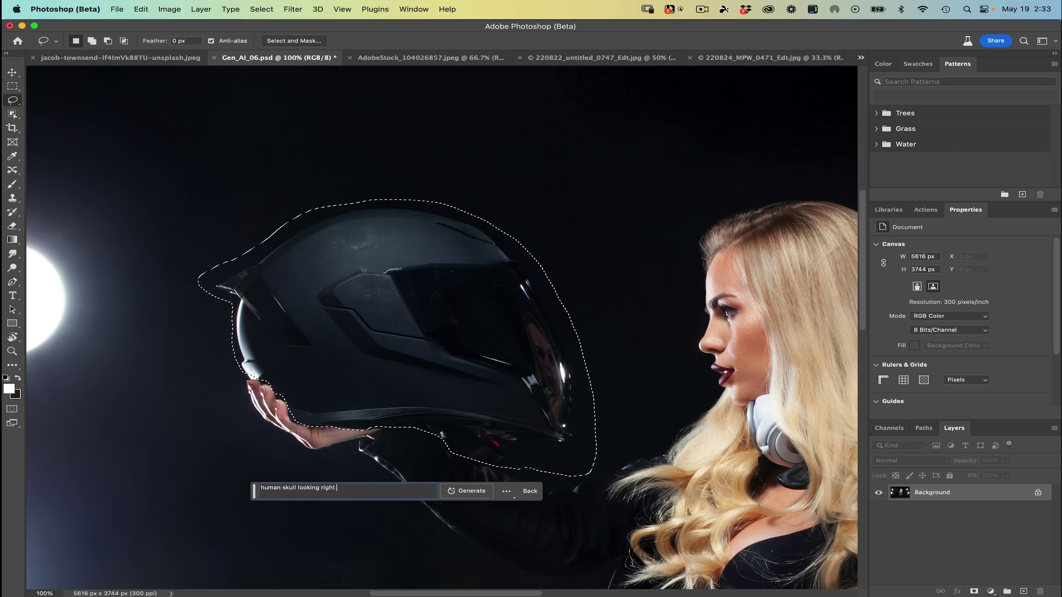
triple_click(272, 488)
key(Left)
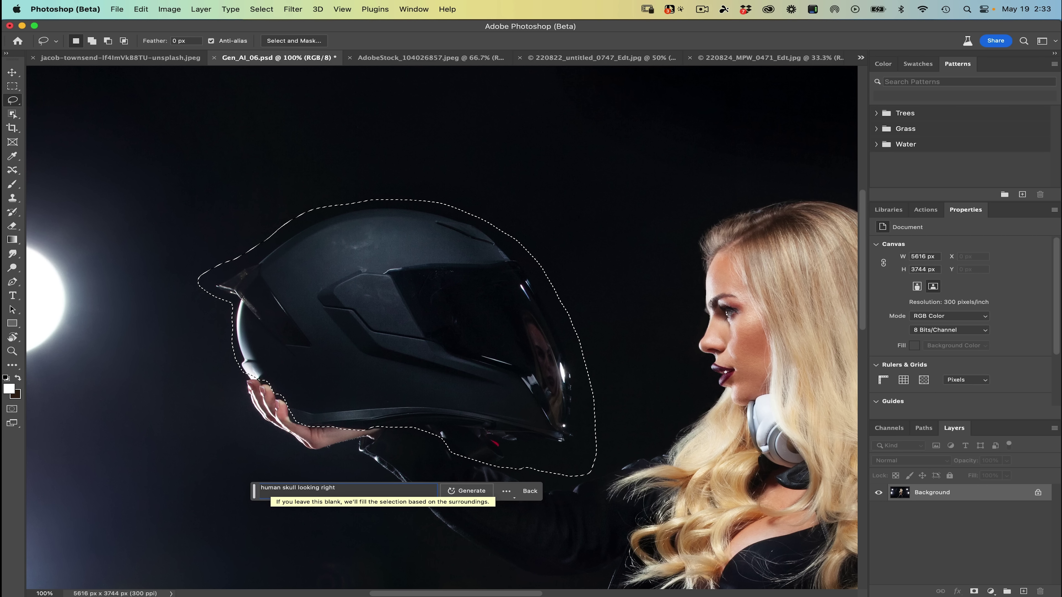
text(profile of)
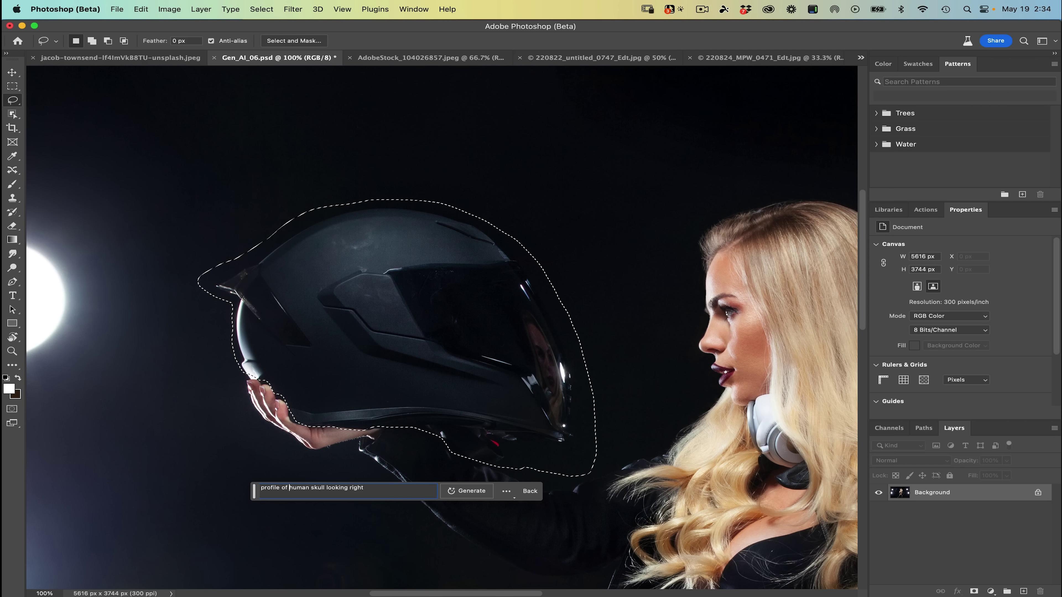
click(462, 494)
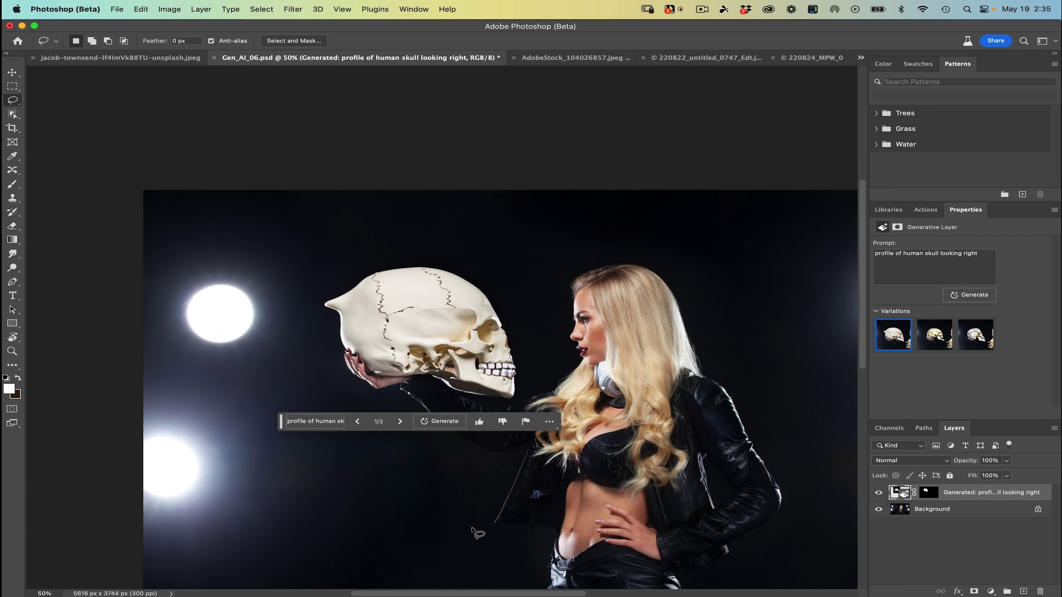
Pick the third, white cracked skull variation and zoom out to see the whole image.
click(925, 336)
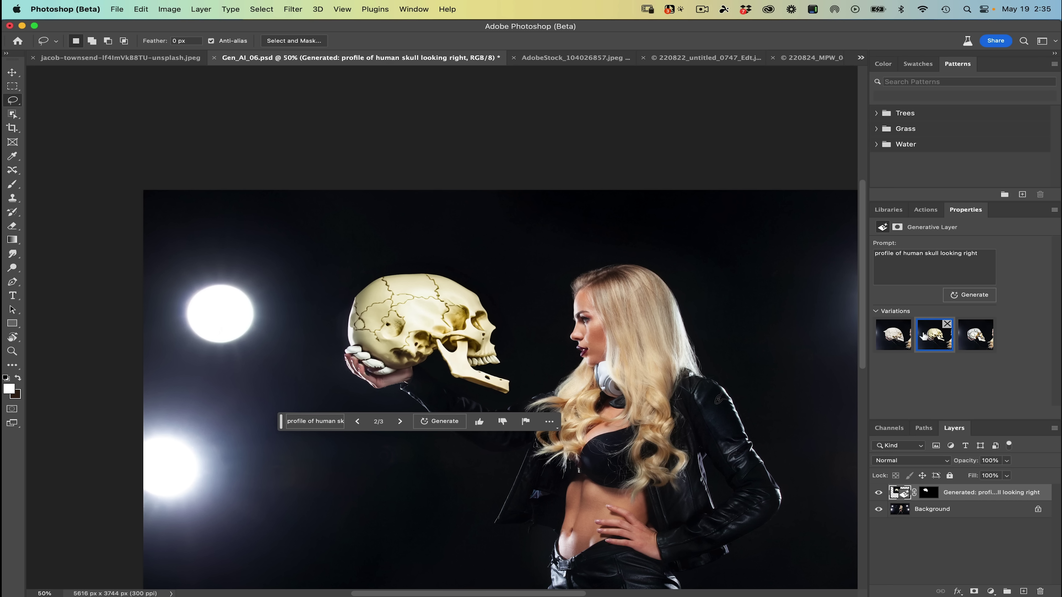
click(976, 345)
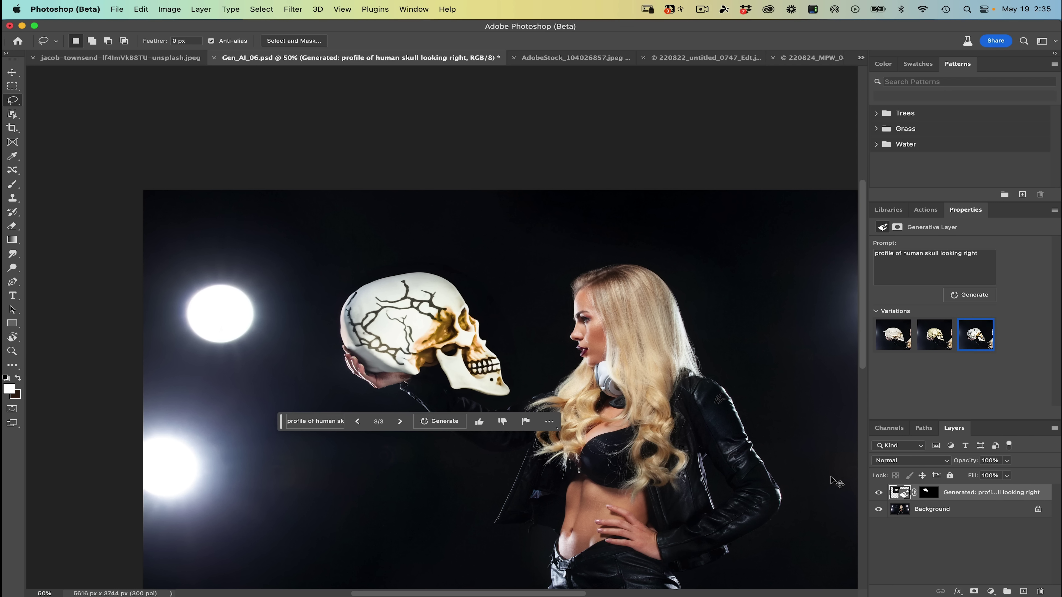
key(super+minus)
drag(779, 467, 733, 416)
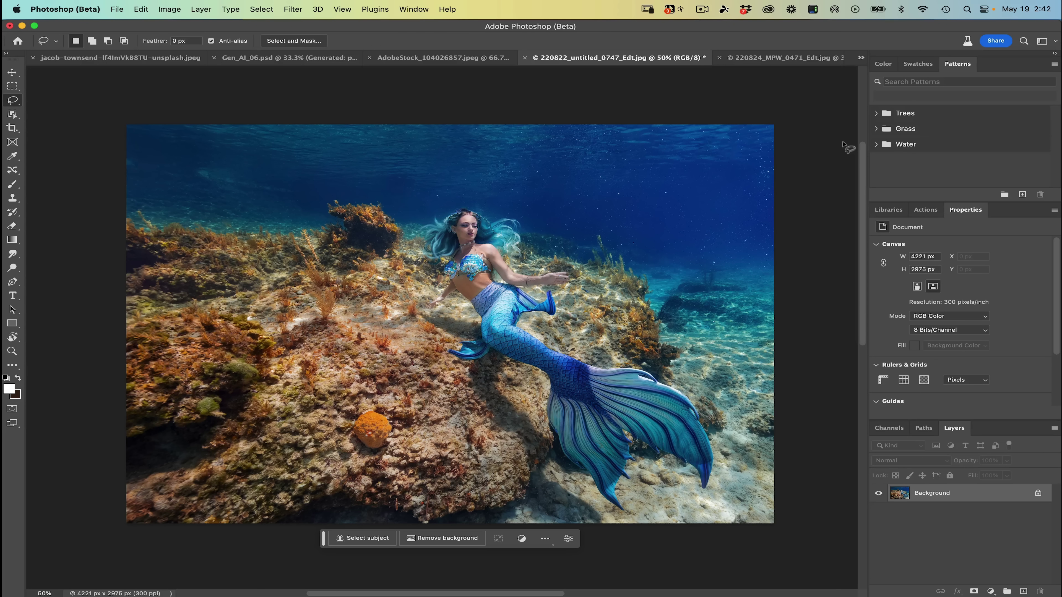
Zoom to 200% and lasso three fish shapes beside the mermaid's hair.
key(super+equal)
key(super+equal)
key(super+equal)
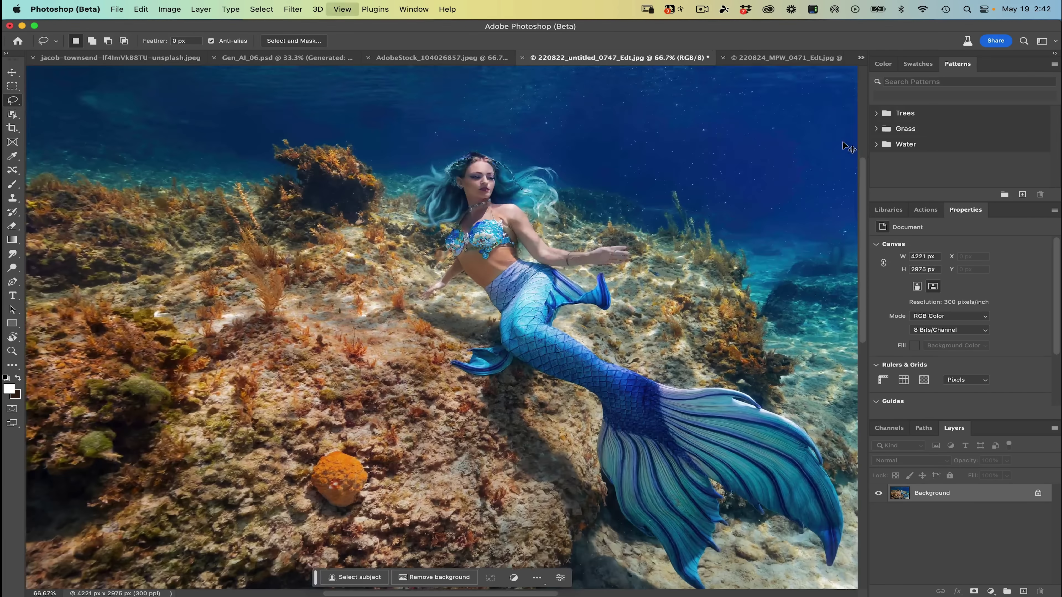
drag(495, 219, 341, 439)
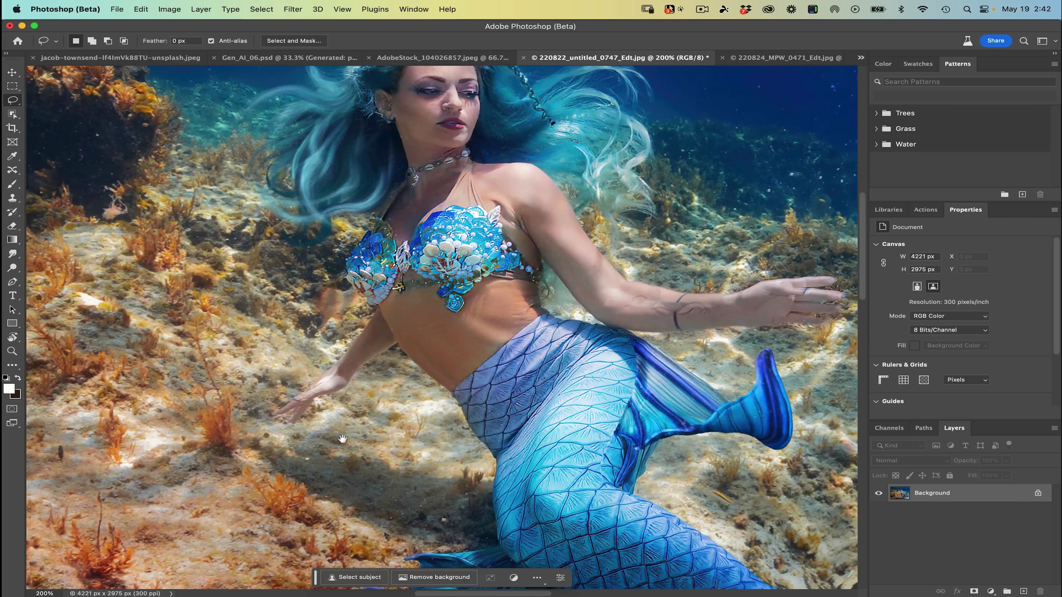
drag(403, 347, 426, 465)
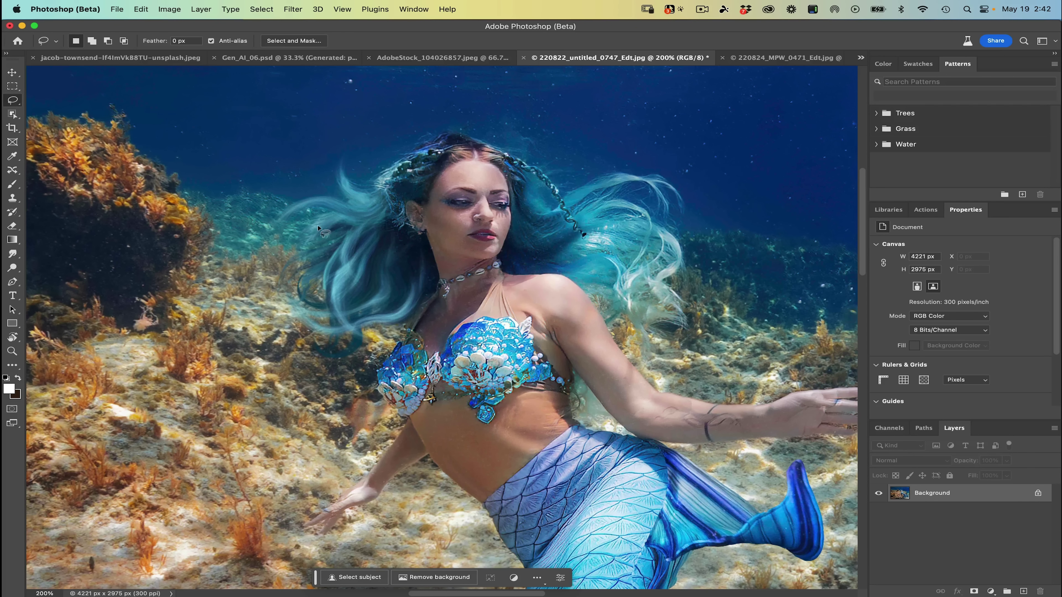
drag(651, 271, 688, 268)
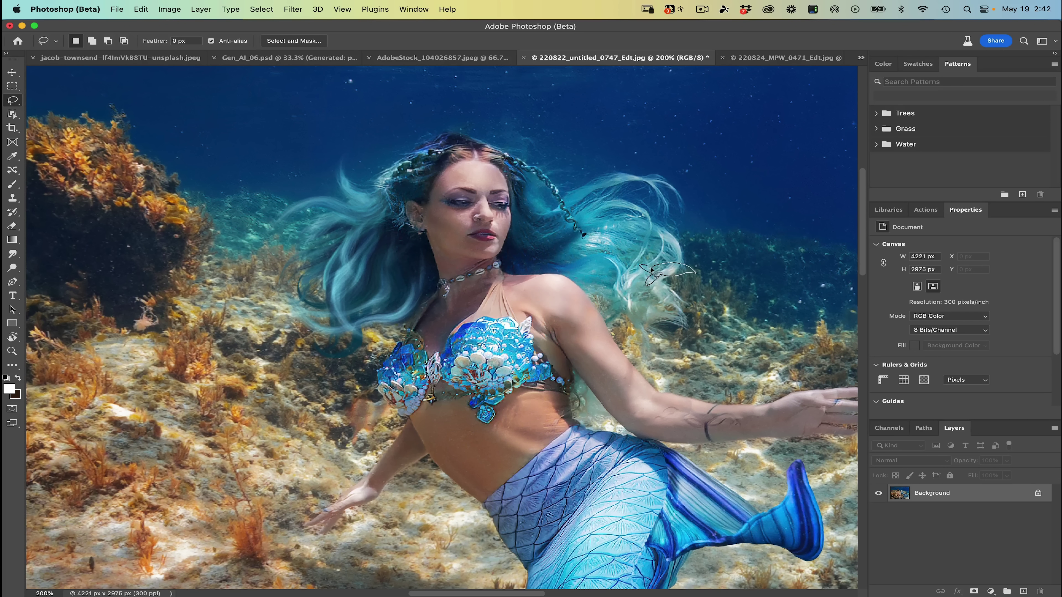
drag(651, 270, 649, 272)
key(shift)
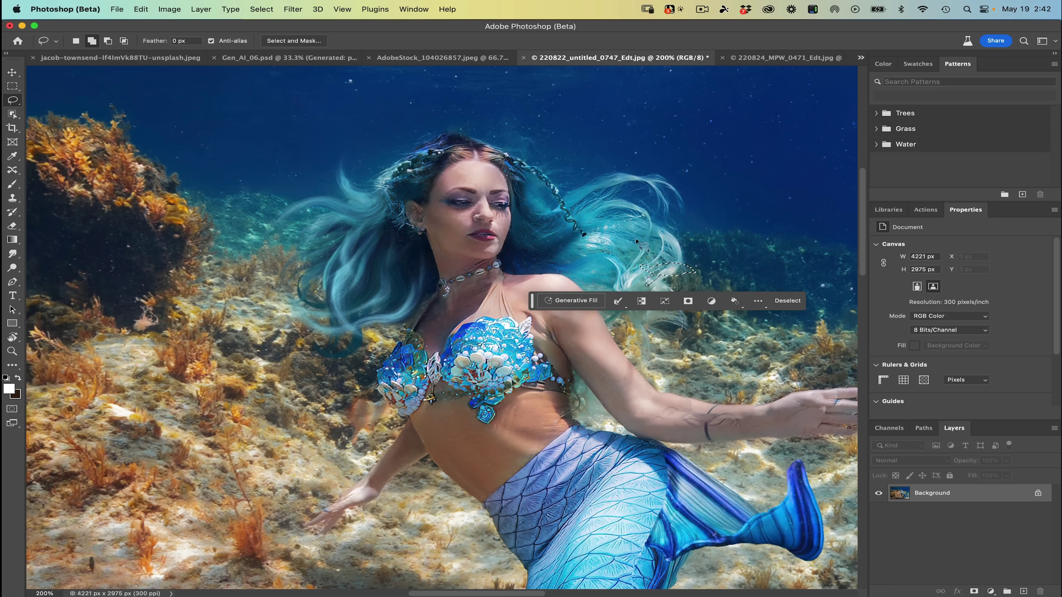
mouse_move(624, 244)
mouse_down()
mouse_move(646, 238)
mouse_move(624, 244)
mouse_move(603, 217)
mouse_up()
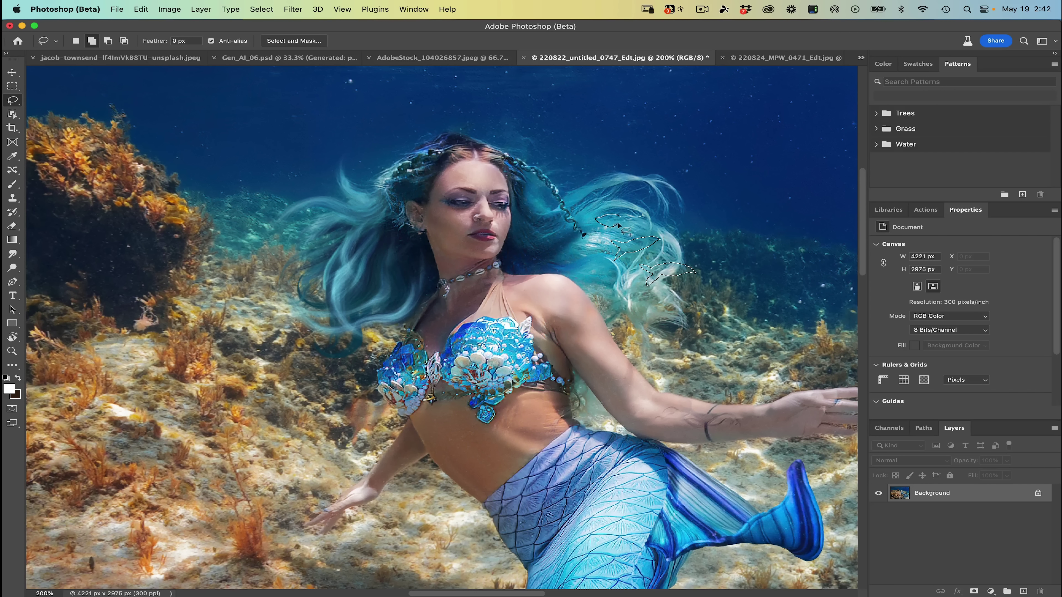
drag(631, 215, 630, 217)
Add fish outlines near her left hand, over the tail, and left of her waist.
drag(340, 419, 360, 412)
drag(330, 431, 327, 427)
mouse_move(418, 507)
mouse_down()
mouse_move(463, 519)
mouse_move(419, 508)
mouse_up()
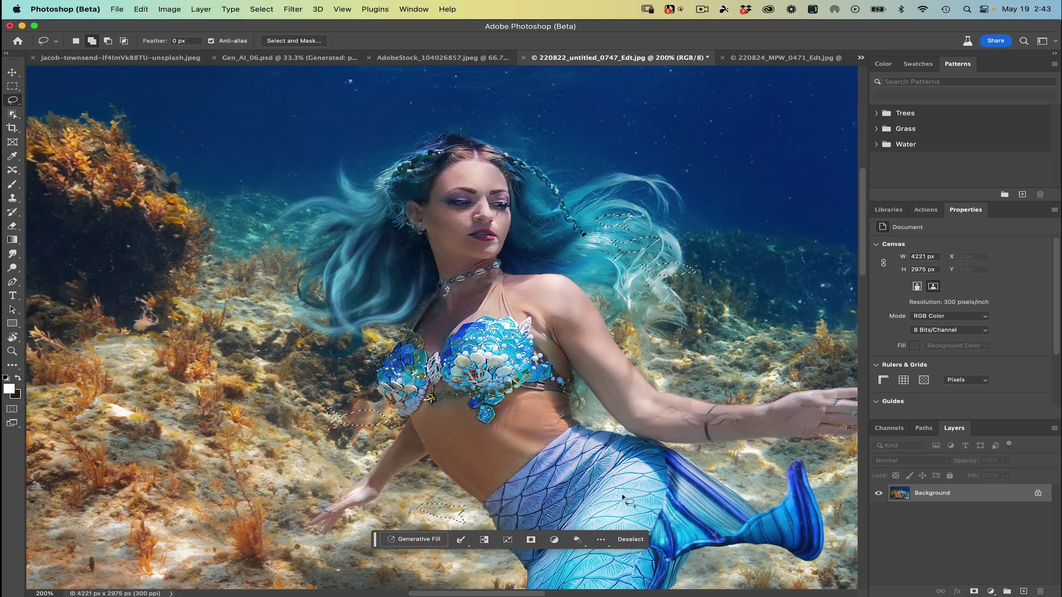
mouse_move(623, 497)
mouse_down()
mouse_move(610, 488)
mouse_move(616, 506)
mouse_move(606, 500)
mouse_up()
drag(679, 474, 748, 477)
scroll(377, 460, down, 3)
scroll(376, 460, right, 3)
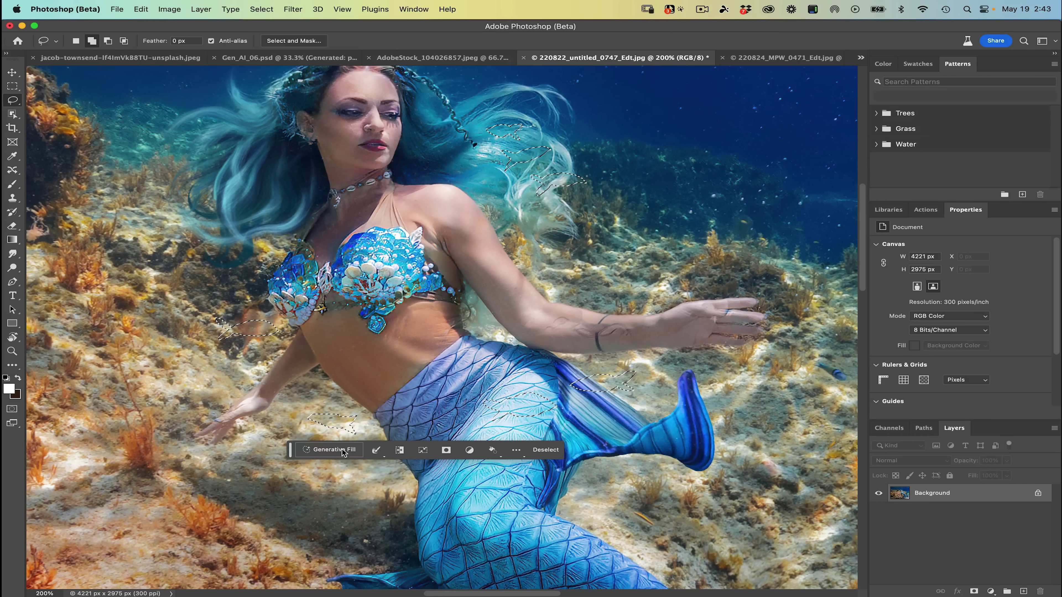
mouse_move(204, 364)
mouse_down()
mouse_move(156, 359)
mouse_move(142, 375)
mouse_up()
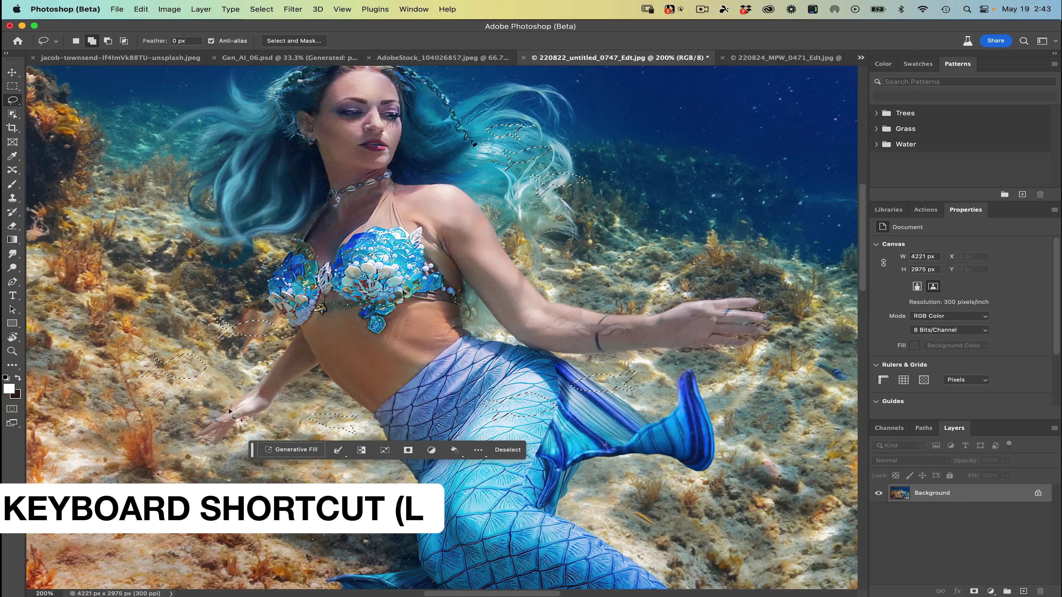
Shift-lasso more fish shapes on the left rocks, over the tail, and lower right.
mouse_move(139, 313)
mouse_down()
mouse_move(169, 326)
mouse_move(121, 338)
mouse_move(114, 308)
mouse_move(125, 304)
mouse_up()
mouse_move(111, 412)
mouse_down()
mouse_move(142, 401)
mouse_move(105, 418)
mouse_up()
drag(408, 418, 409, 418)
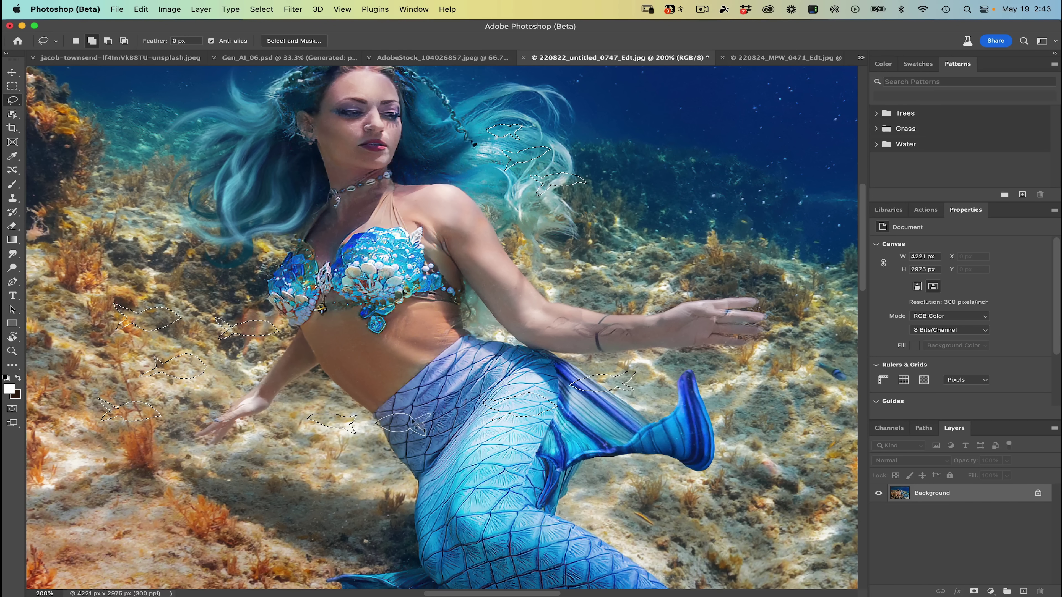
drag(411, 421, 413, 420)
drag(313, 510, 314, 500)
mouse_move(650, 493)
mouse_down()
mouse_move(685, 506)
mouse_move(651, 492)
mouse_up()
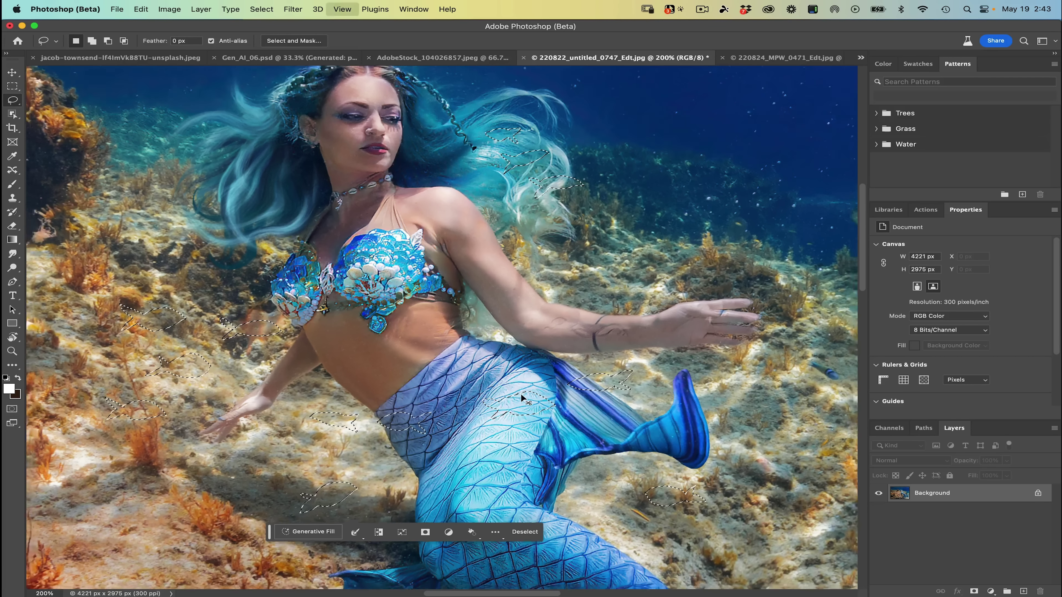
Zoom out to 66.7% to review the fish outlines and bring up the Generative Fill prompt.
key(super+minus)
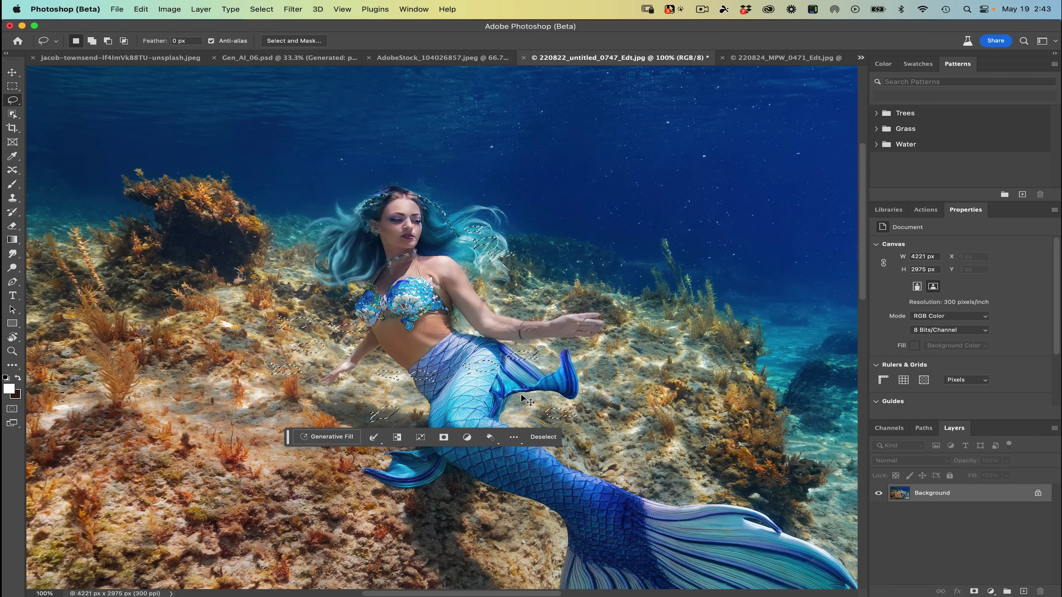
key(super+equal)
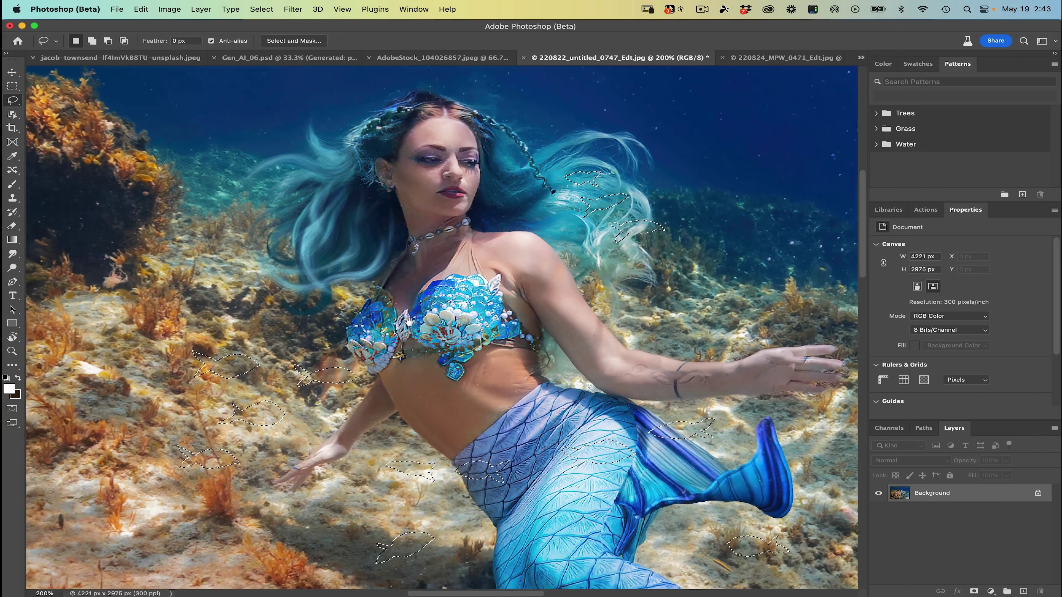
drag(408, 321, 453, 344)
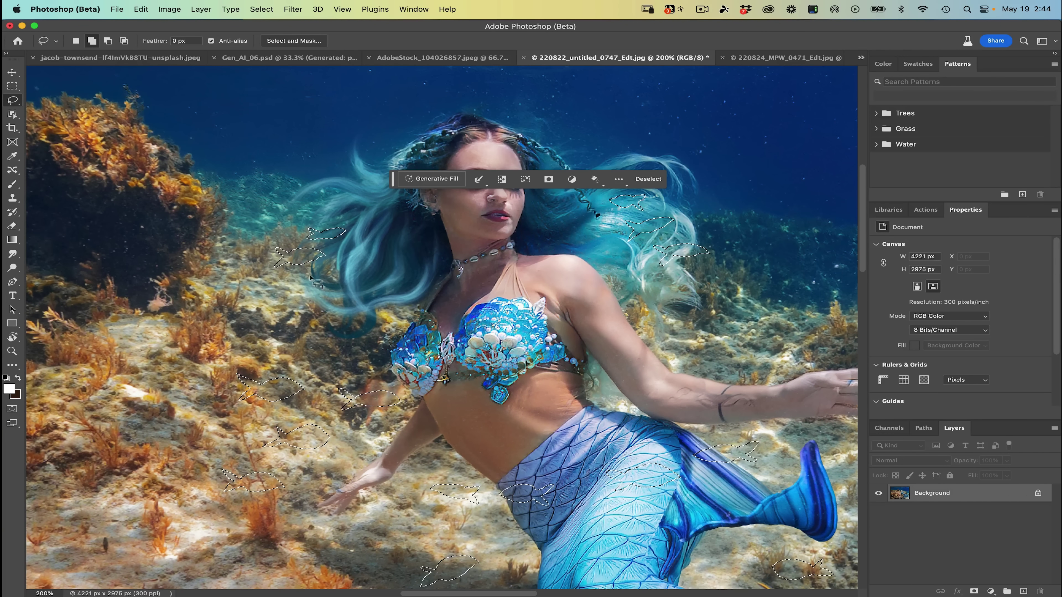
key(super+minus)
key(super+minus)
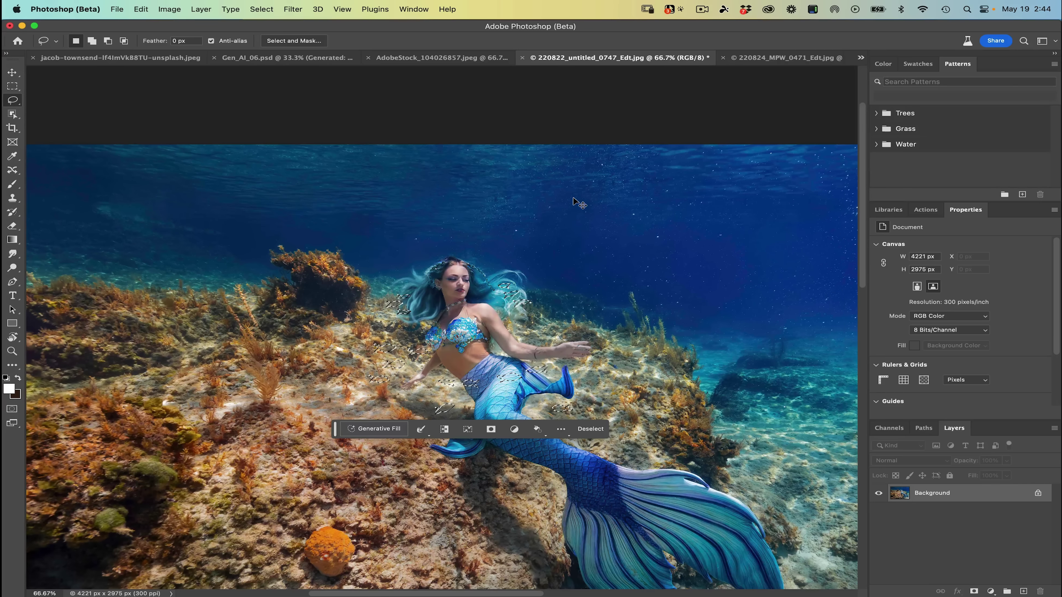
scroll(298, 263, down, 4)
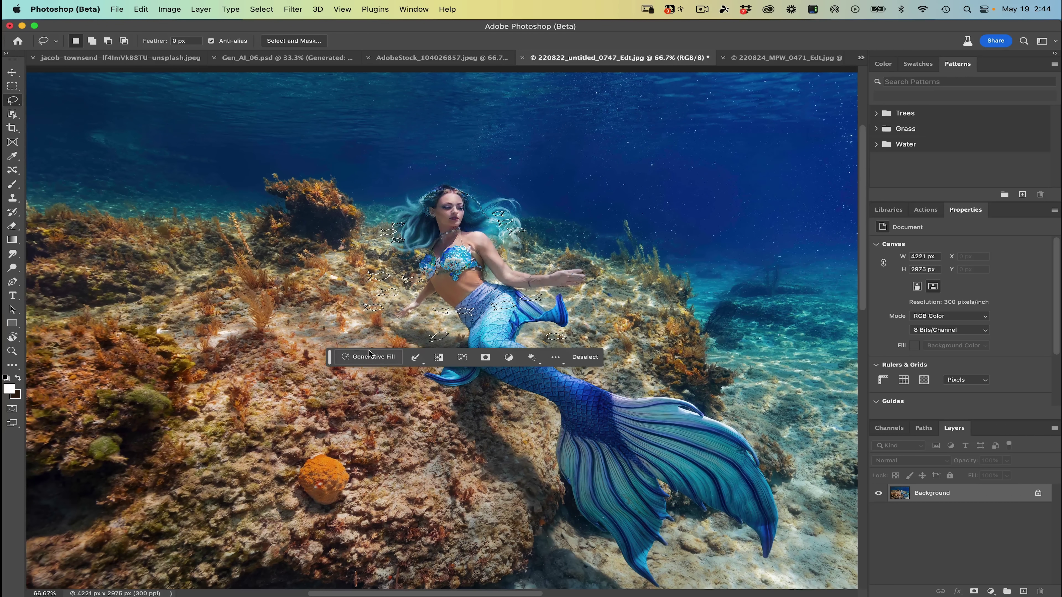
click(369, 355)
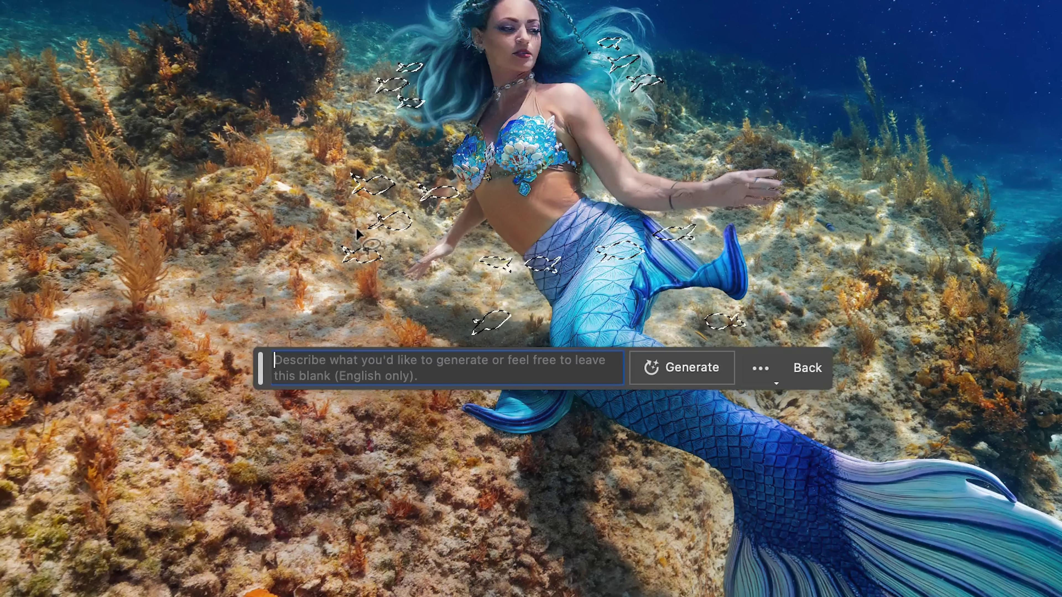
Generate 'colorful school of fish swimming' into the fish-shaped selections.
text(col)
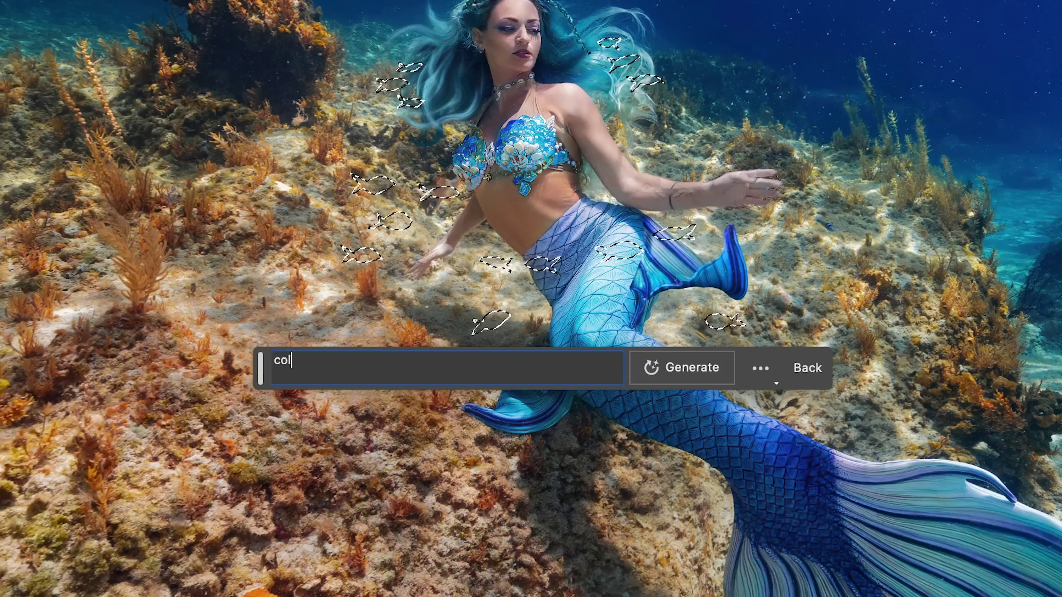
text(orful )
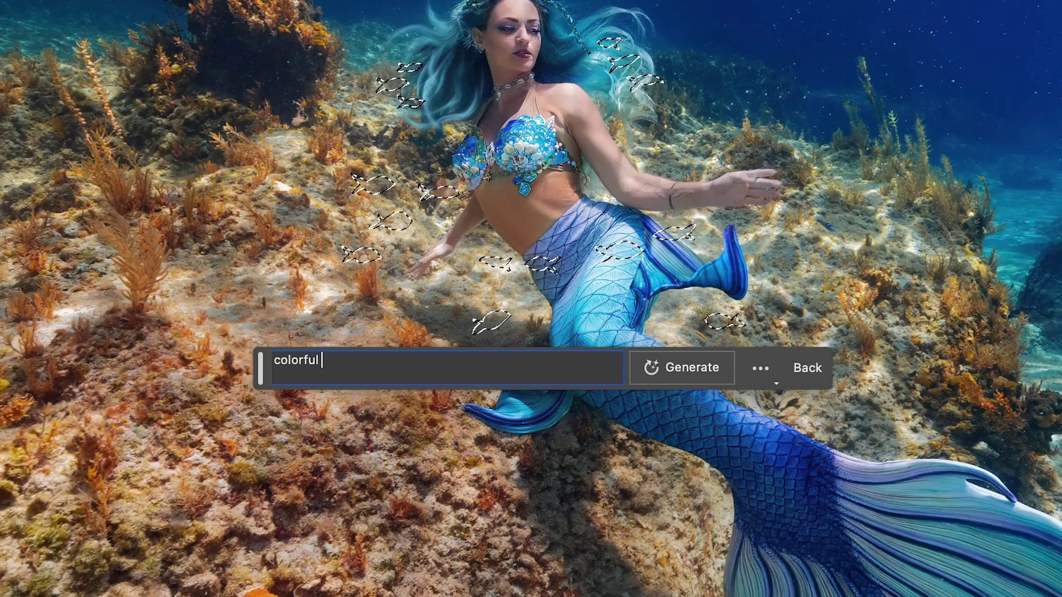
text(sch)
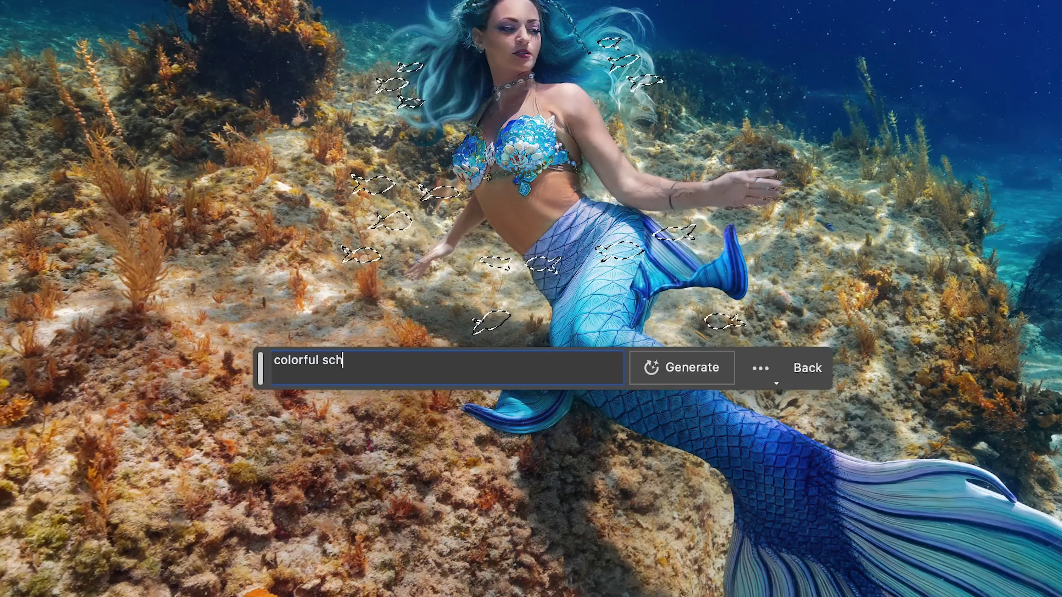
text(ool iof fish s)
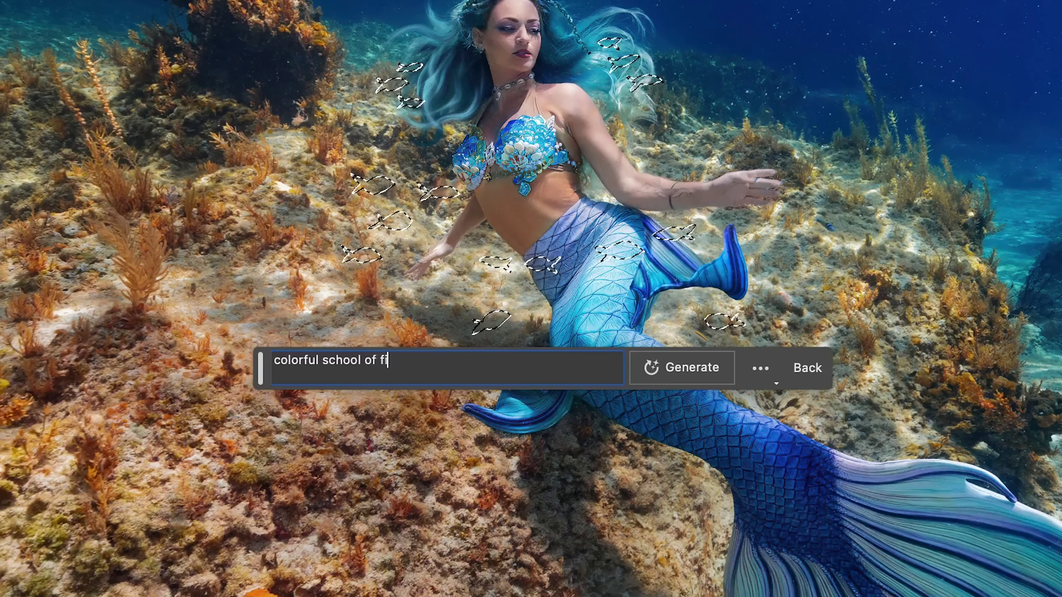
text(wimming)
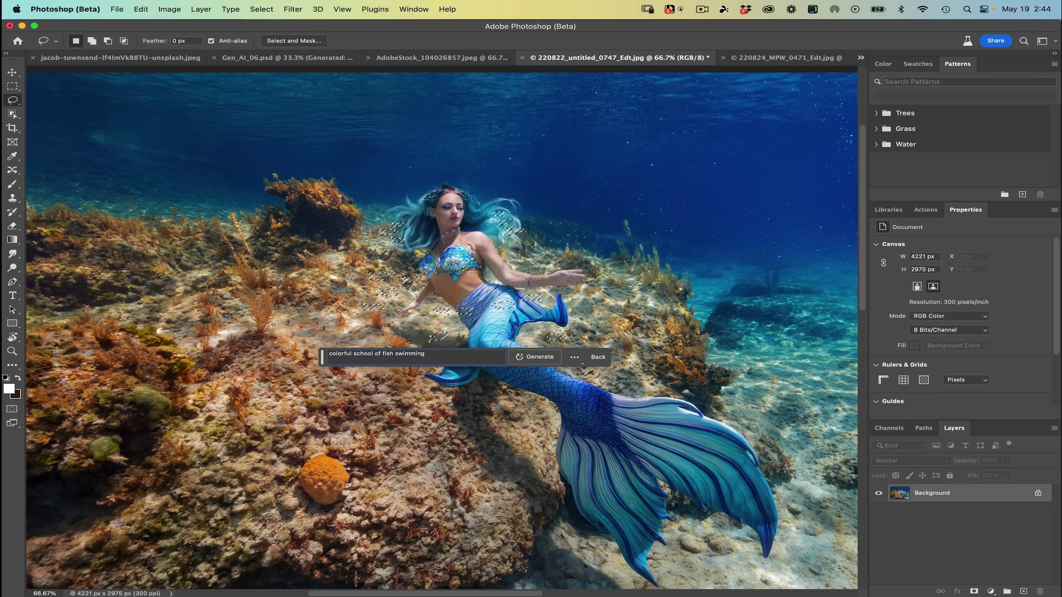
click(523, 357)
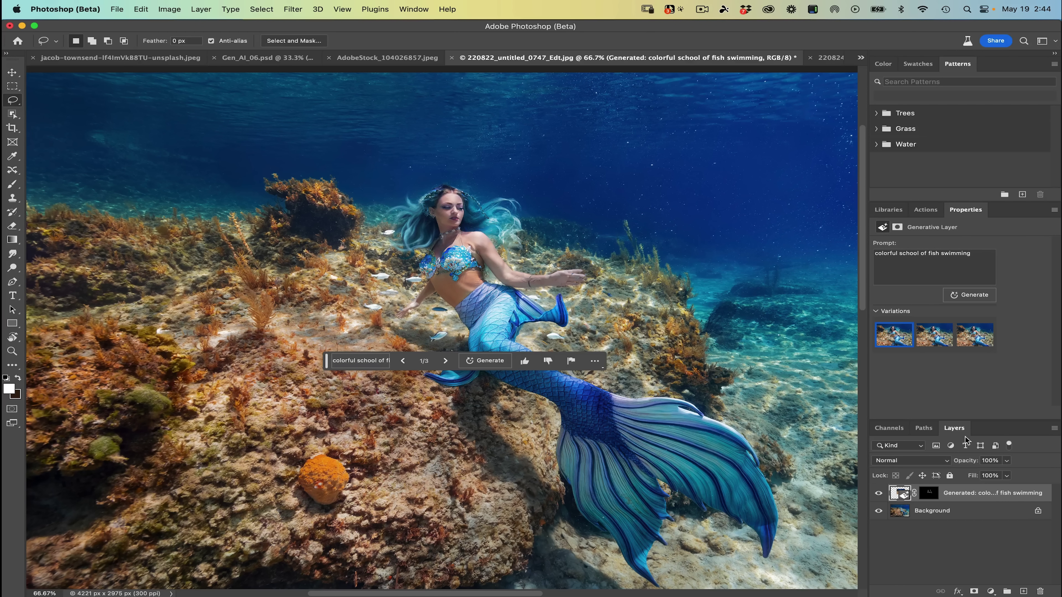
Compare the three fish variations around the mermaid, zooming in to inspect them.
click(934, 336)
click(969, 343)
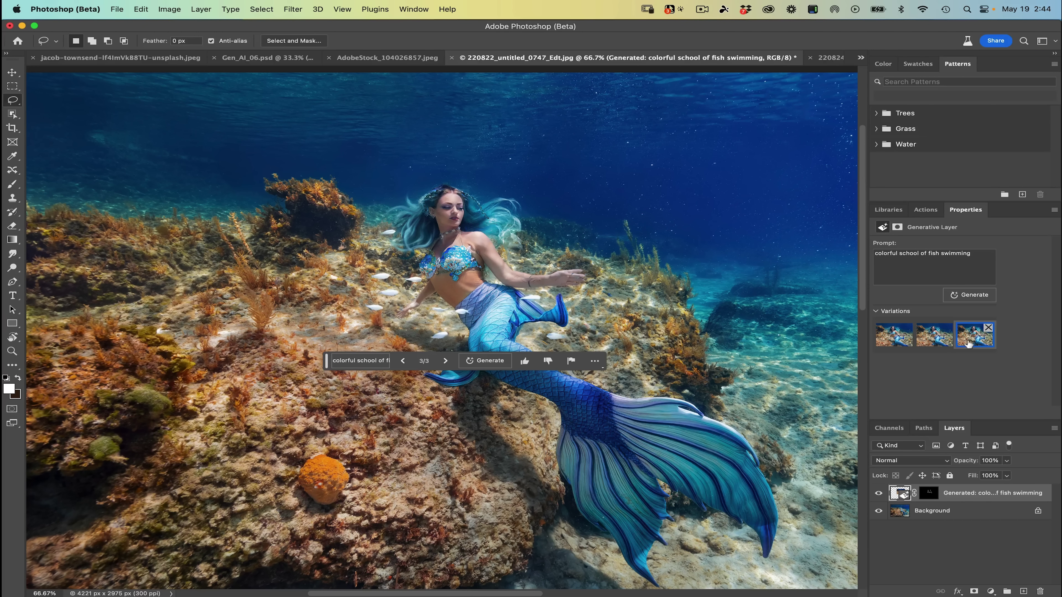
key(super+1)
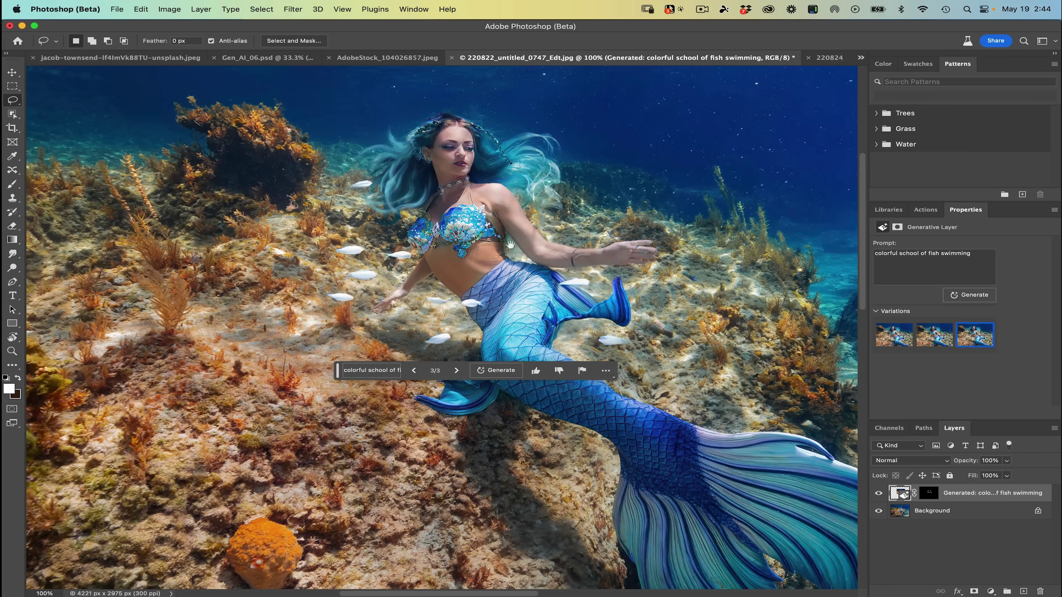
drag(388, 312, 358, 309)
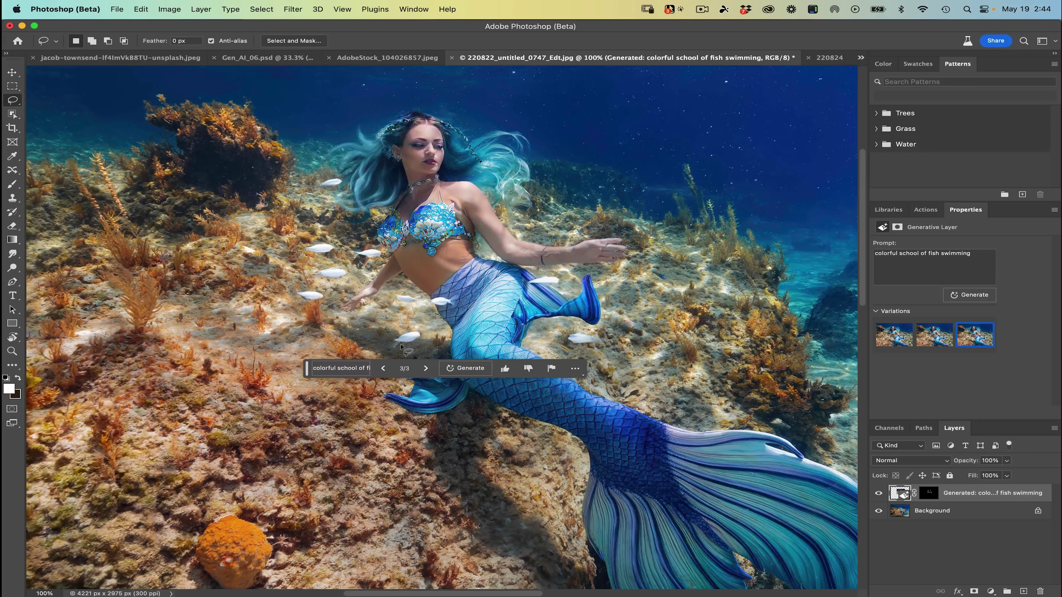
click(933, 343)
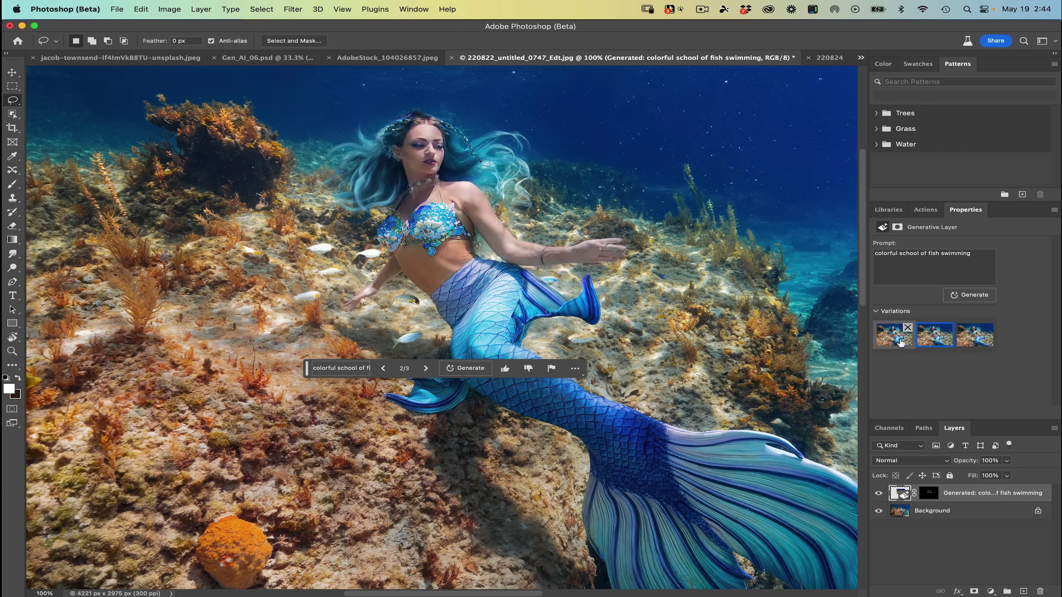
click(887, 339)
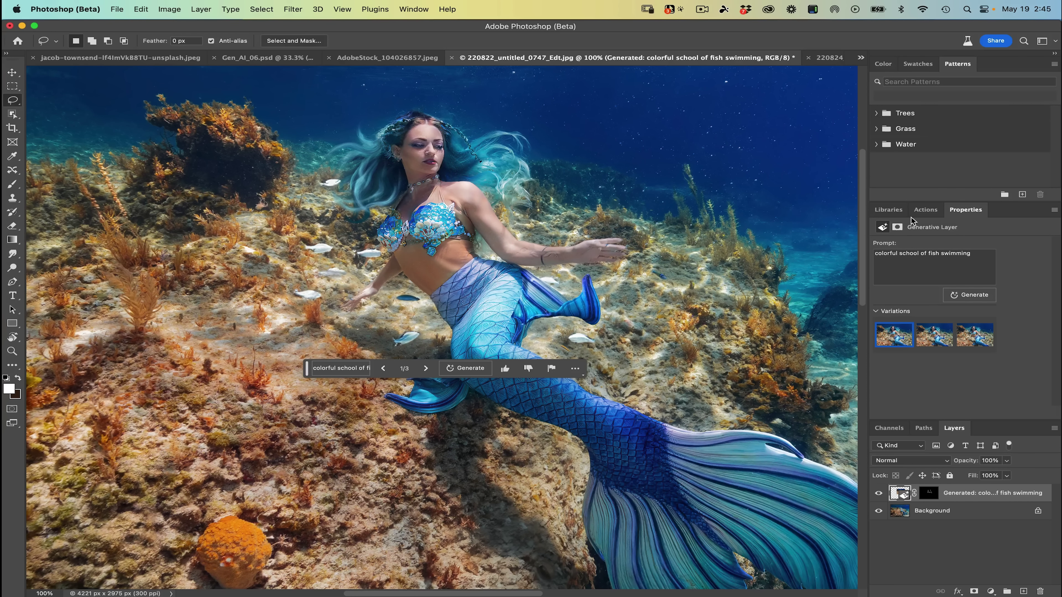
key(super+plus)
key(super+minus)
Generate three more fish variations, then switch to the 220824_MPW_0471_Edt.jpg shipwreck photo.
scroll(357, 318, left, 2)
scroll(357, 318, down, 1)
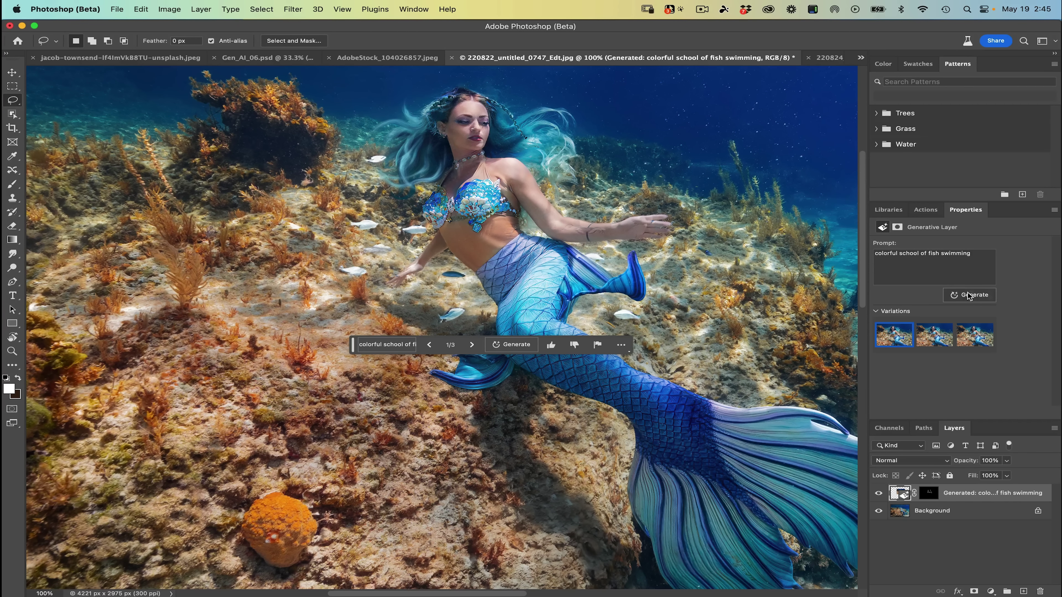
click(969, 295)
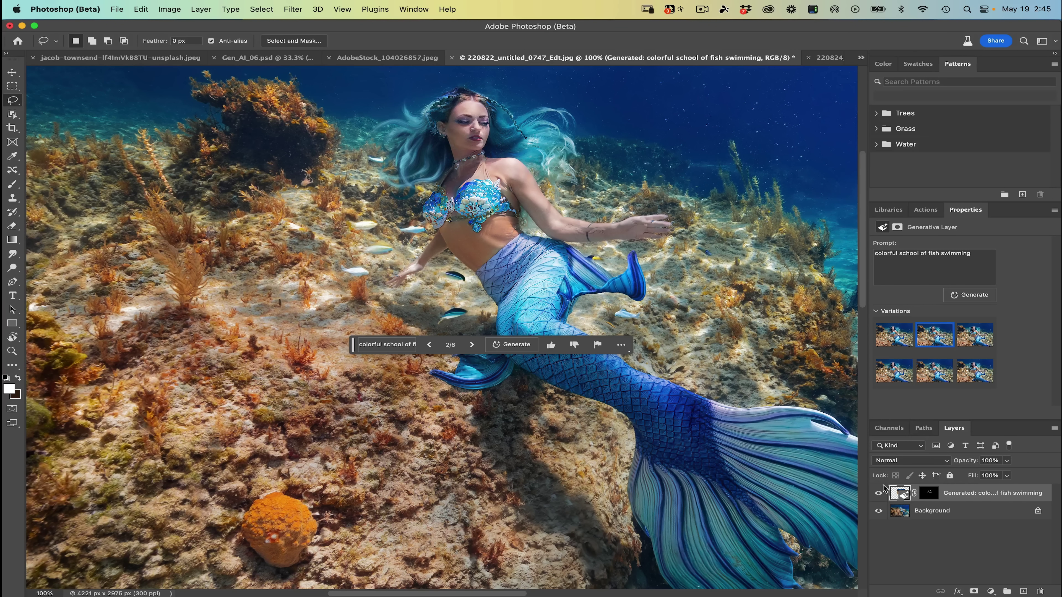
click(825, 58)
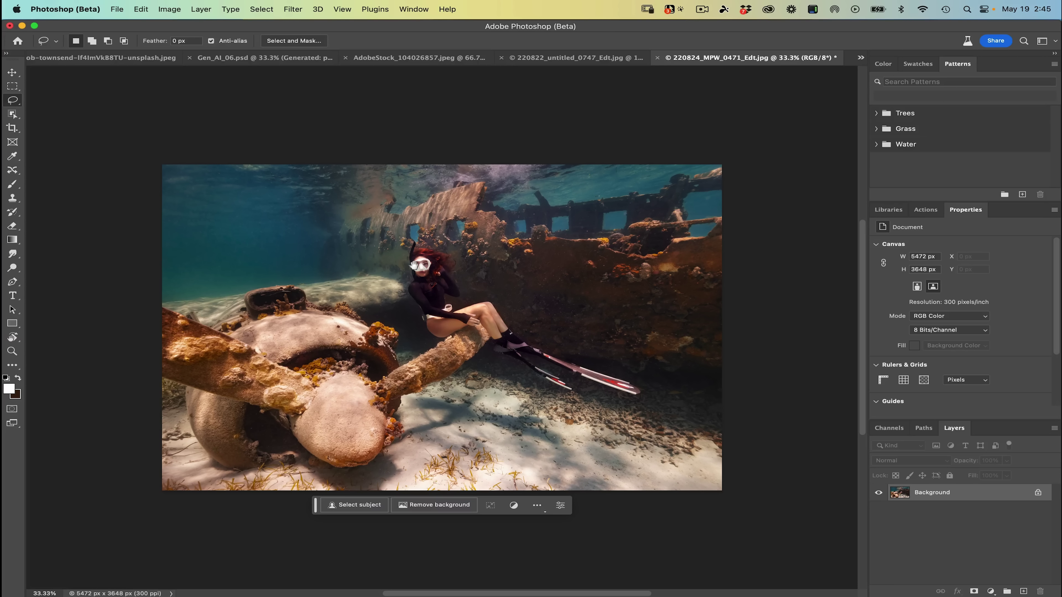
Pin the contextual task bar's position and move it to the top, off the photo.
scroll(413, 265, down, 3)
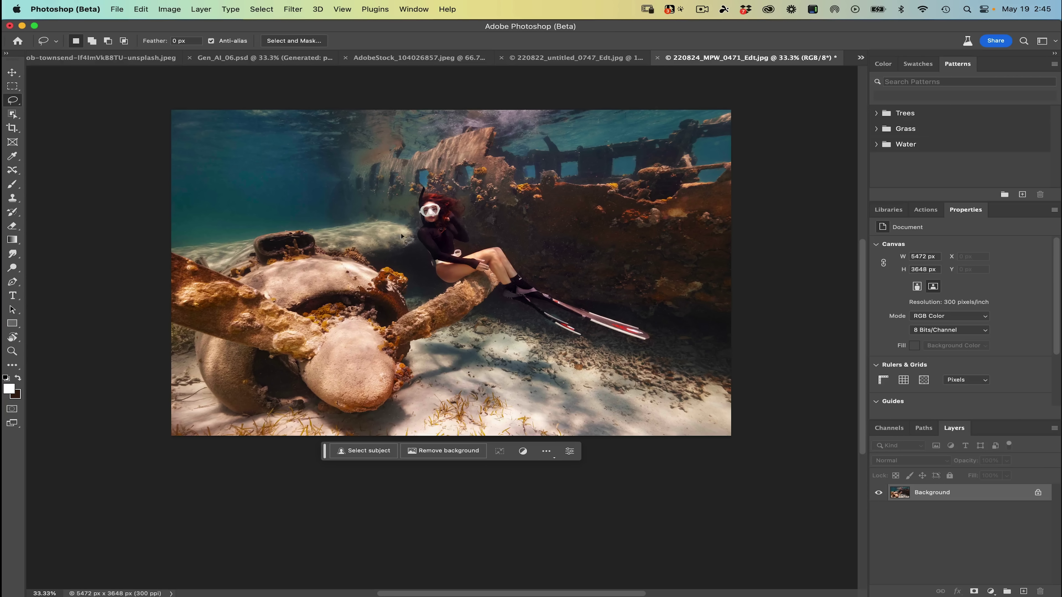
click(549, 453)
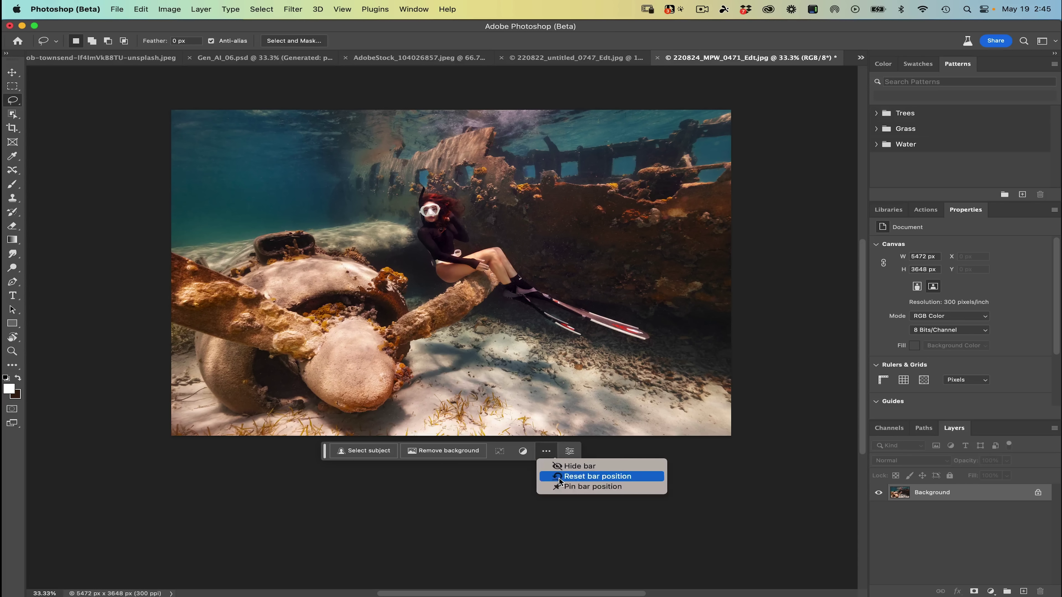
click(564, 486)
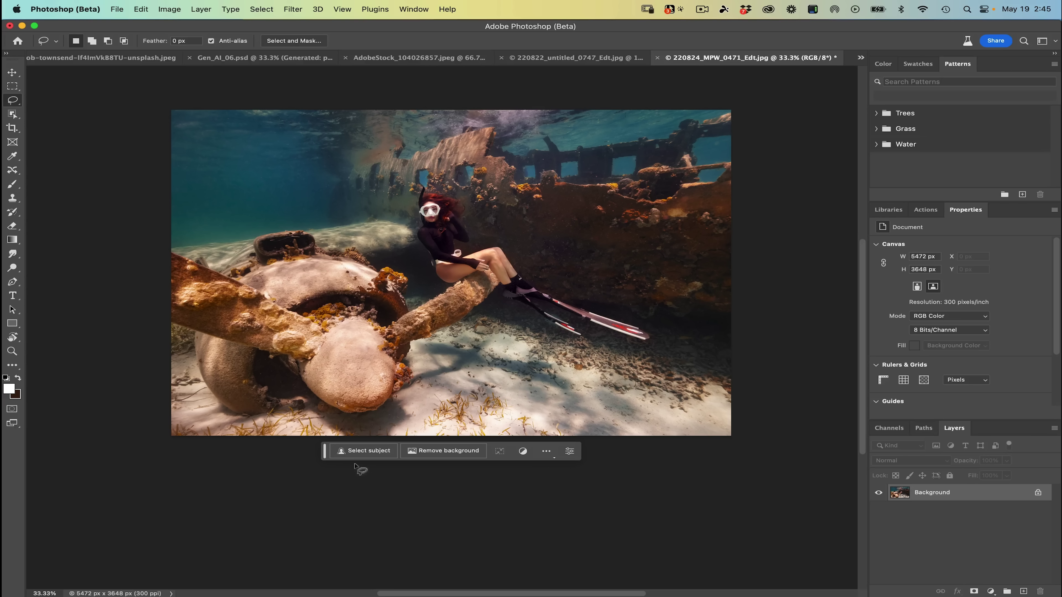
drag(326, 454, 568, 88)
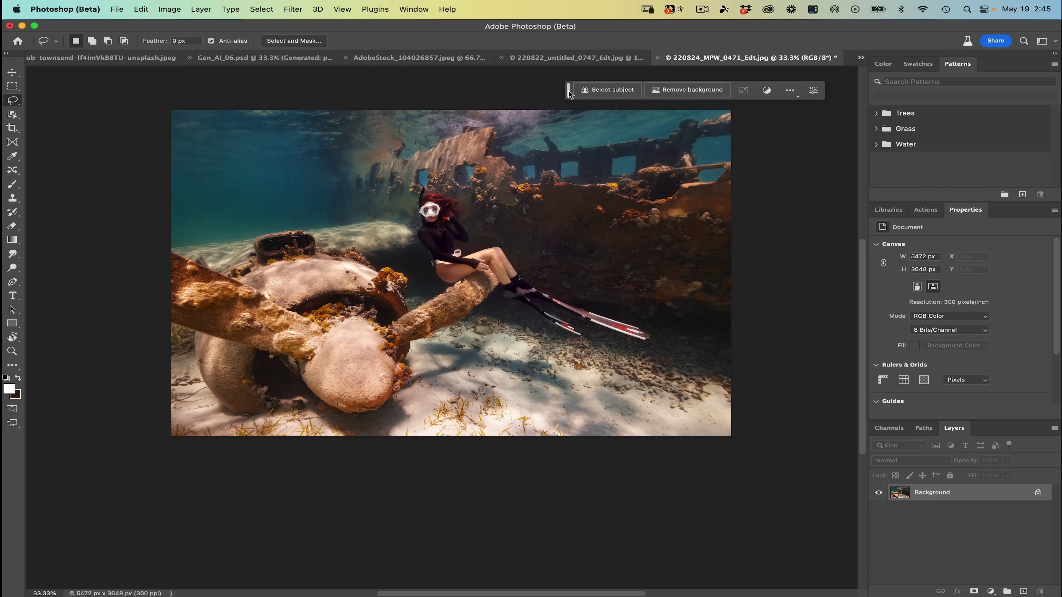
Zoom to 50% and begin lassoing the sand below the diver's fins.
key(super+equal)
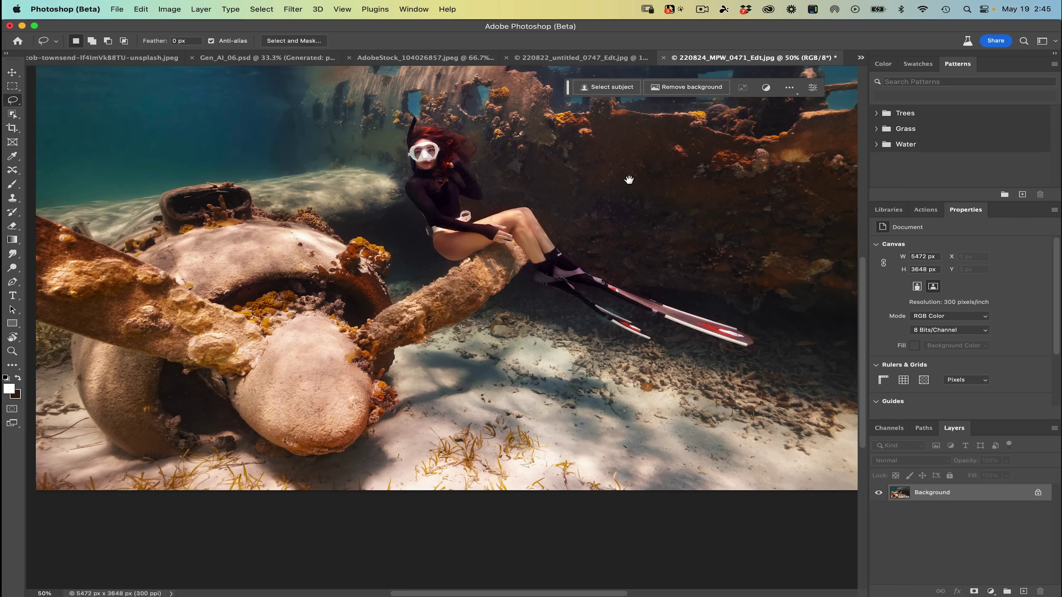
drag(629, 180, 550, 256)
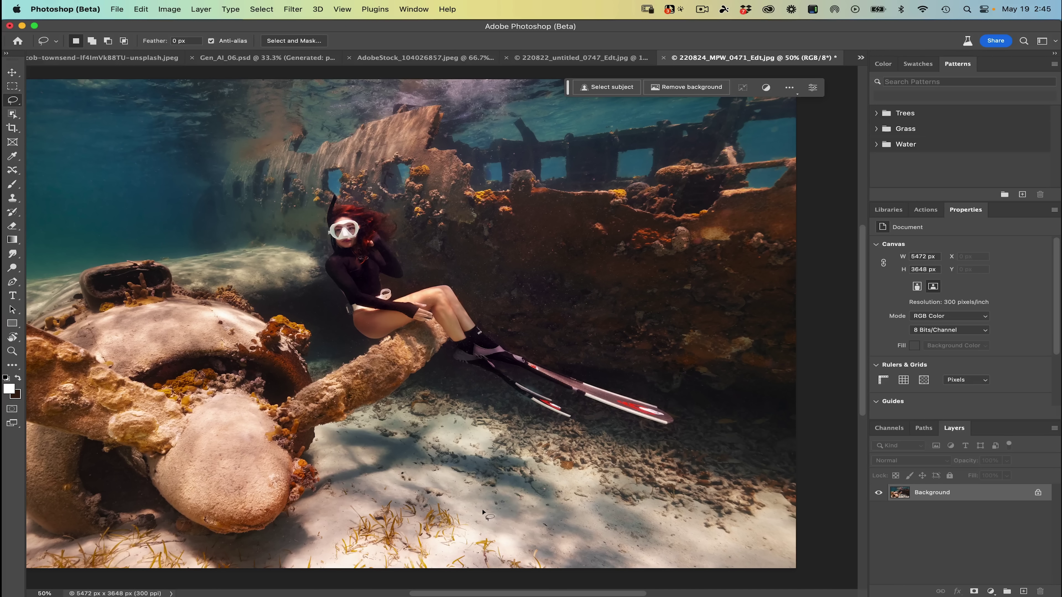
drag(484, 511, 569, 503)
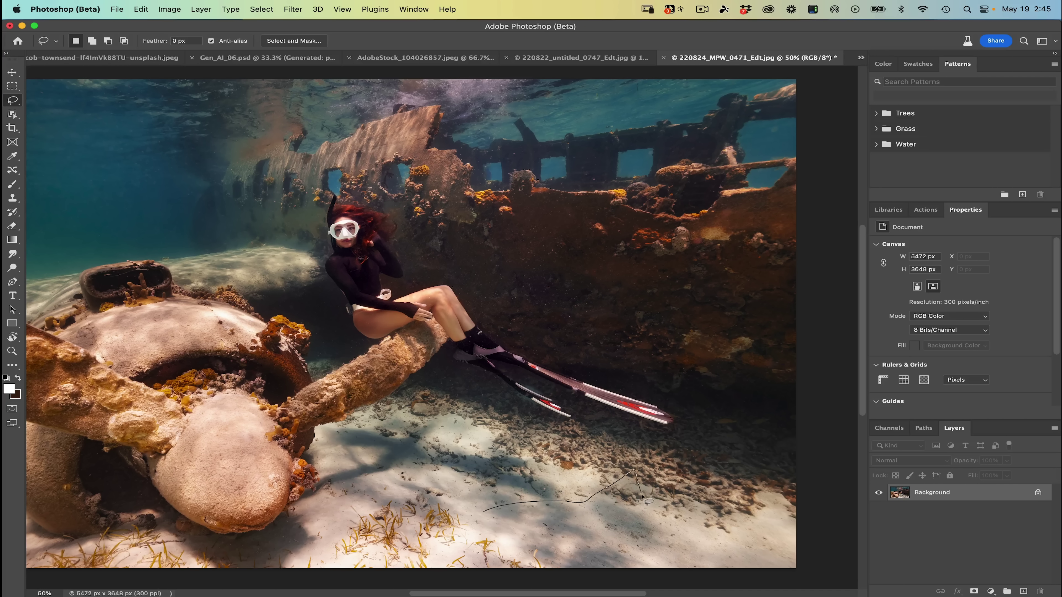
Lasso two sand areas and generate 'reef shark swimming on the bottom of the ocean'.
mouse_move(687, 500)
mouse_down()
mouse_move(773, 517)
mouse_move(594, 540)
mouse_up()
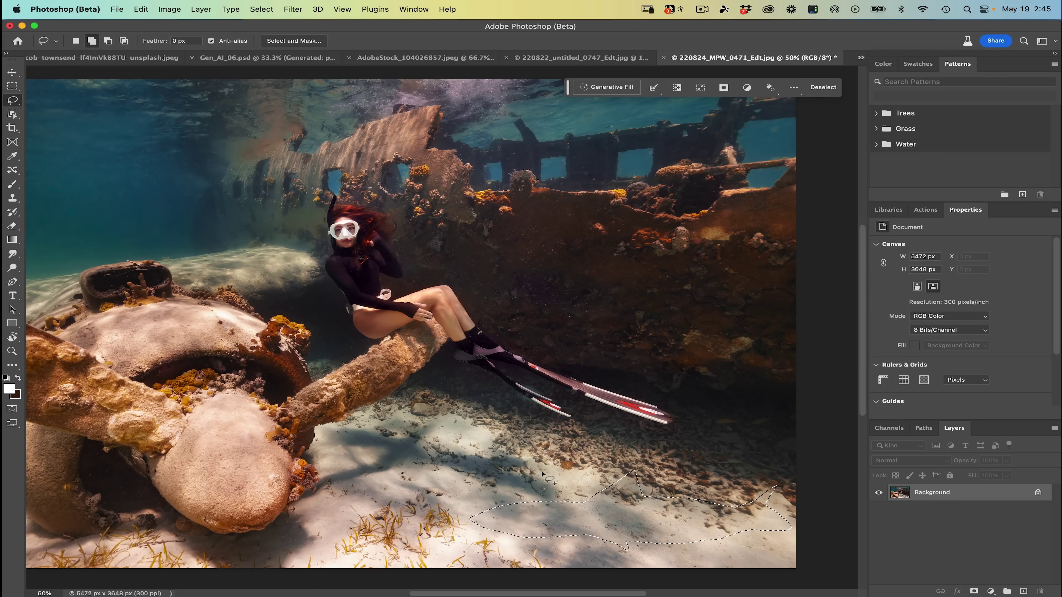
mouse_move(376, 458)
mouse_down()
mouse_move(457, 419)
mouse_move(535, 458)
mouse_move(378, 453)
mouse_up()
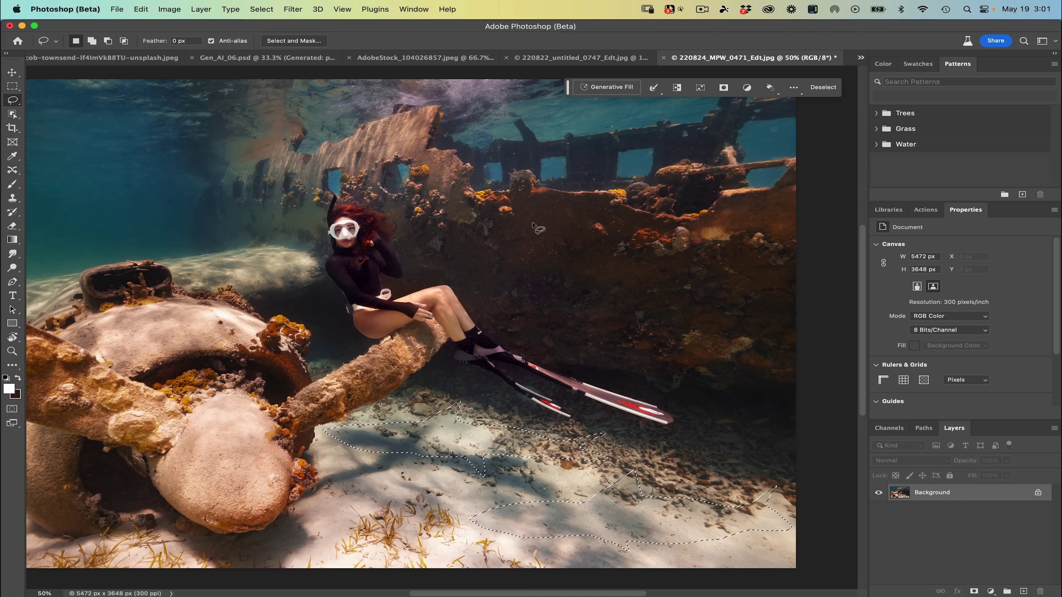
click(590, 86)
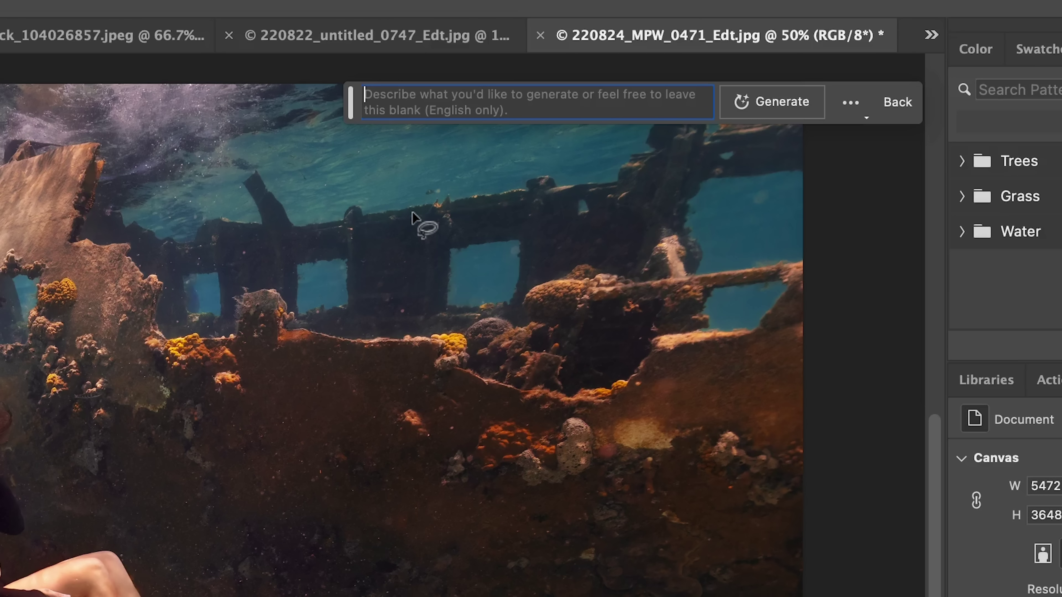
text(s)
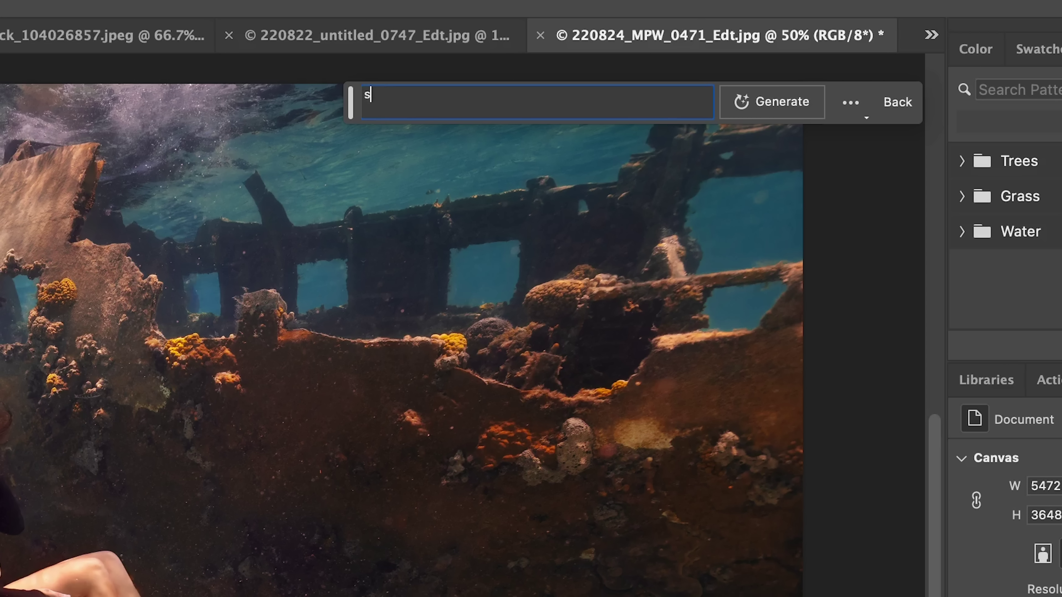
text(eef shark swimmi)
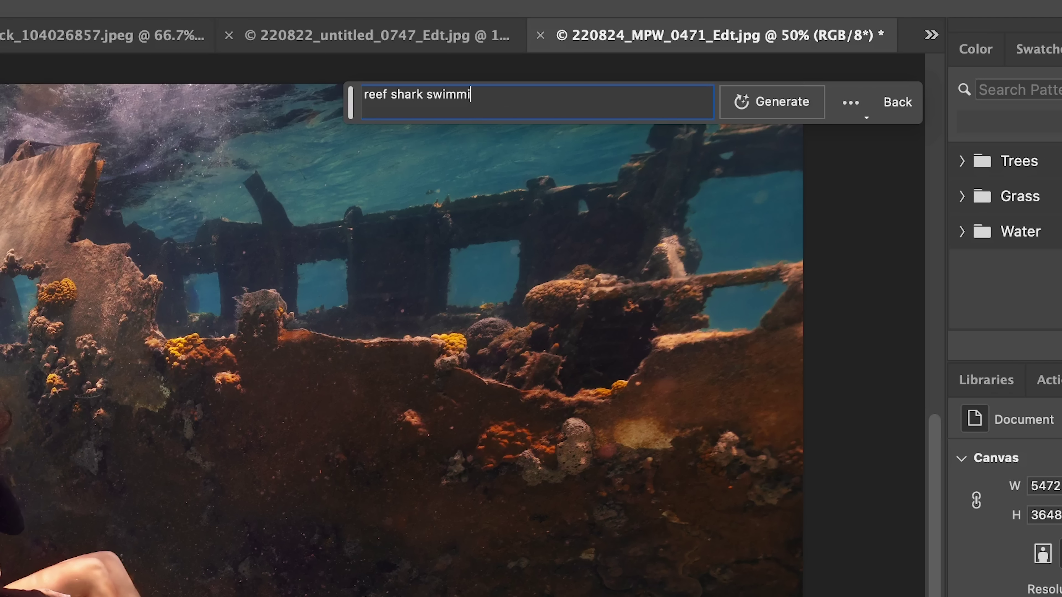
text(ng on the bottom of the )
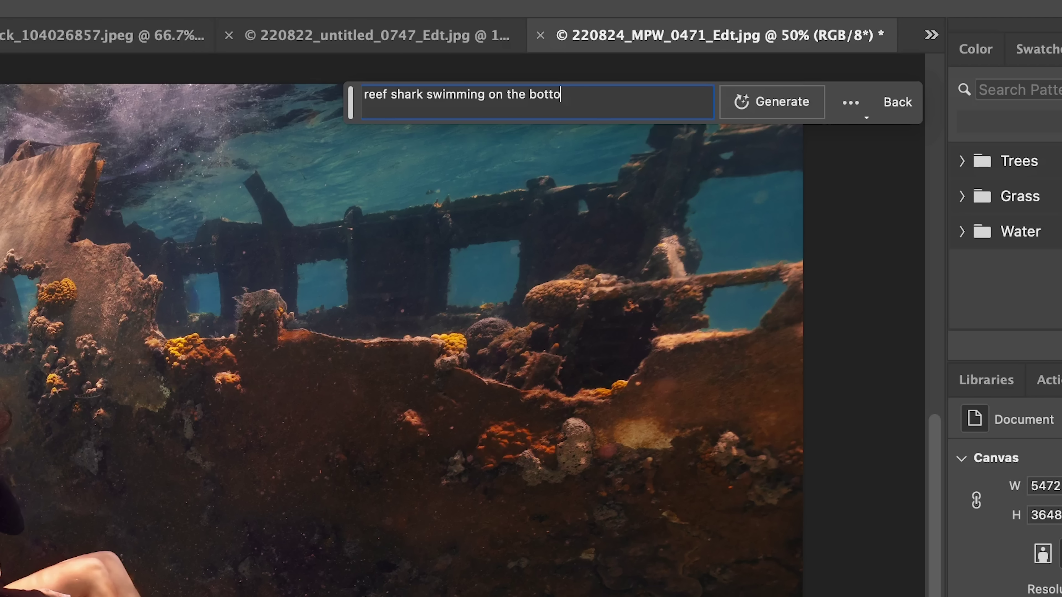
text(ocean)
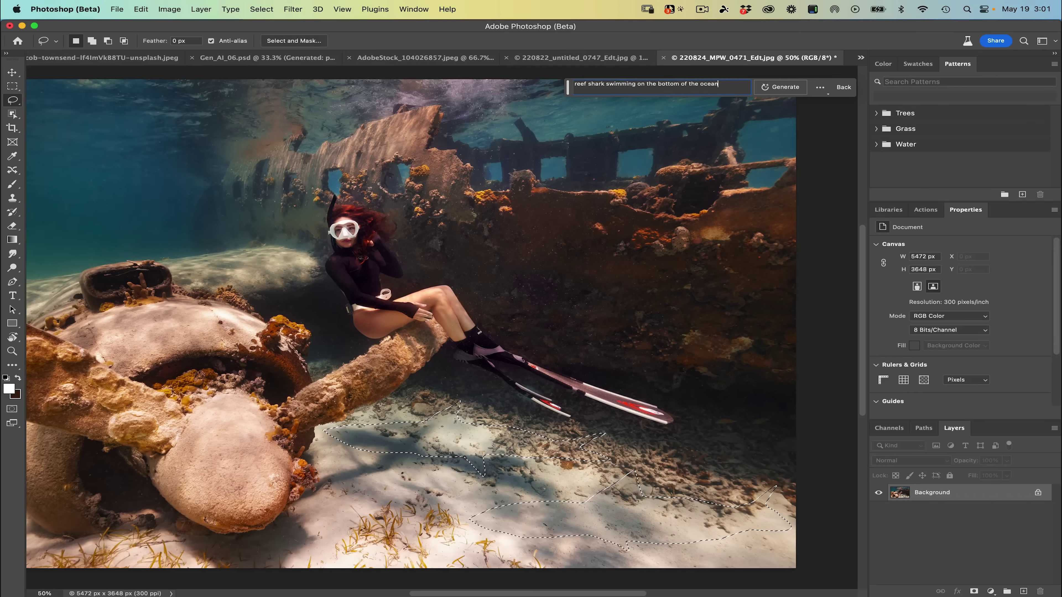
key(Return)
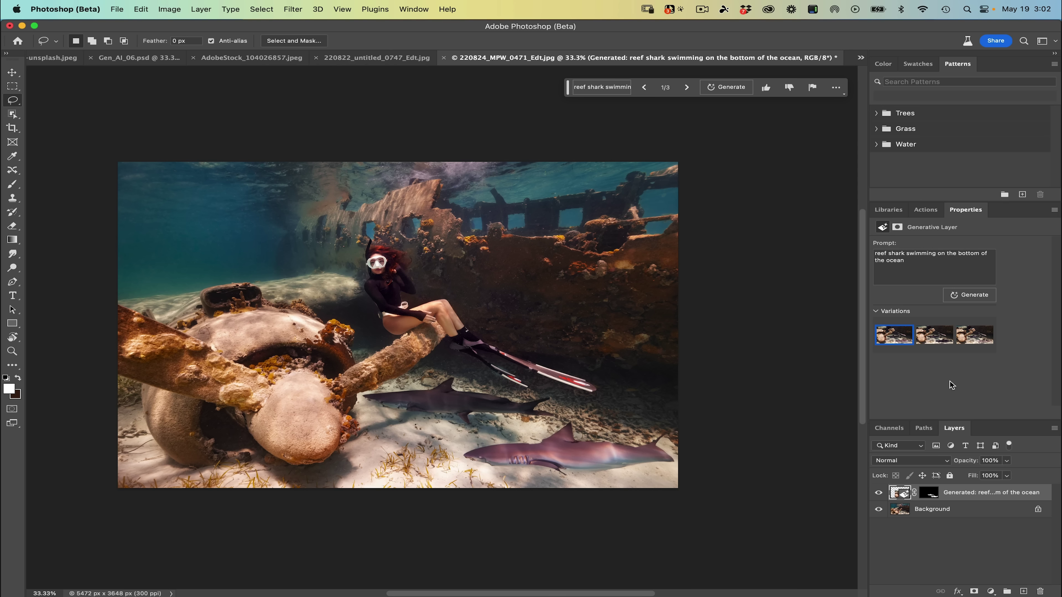
Compare the three shark variations, return to the first, and generate three more.
click(932, 340)
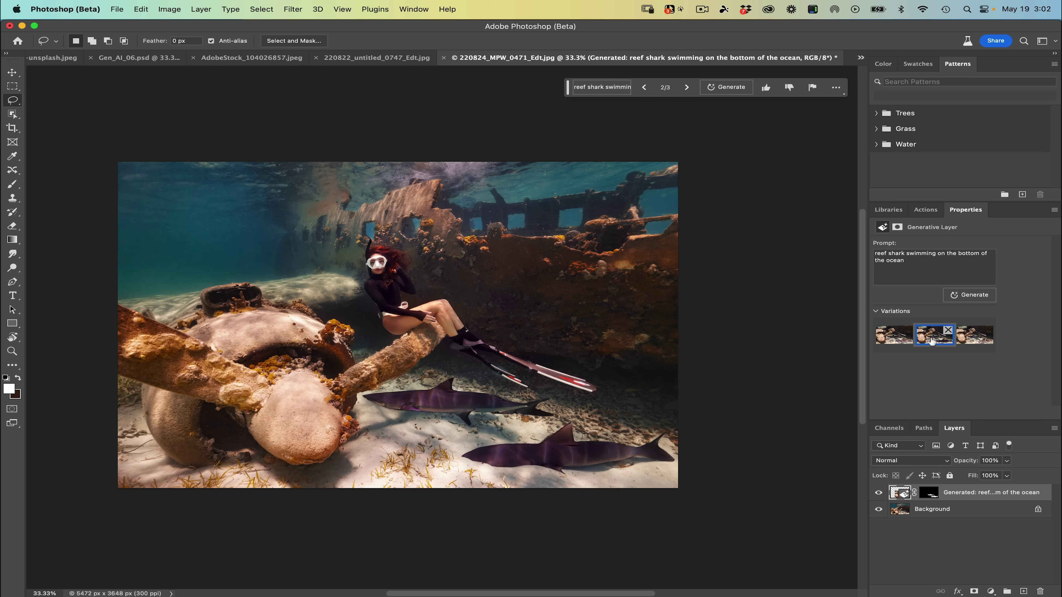
click(980, 345)
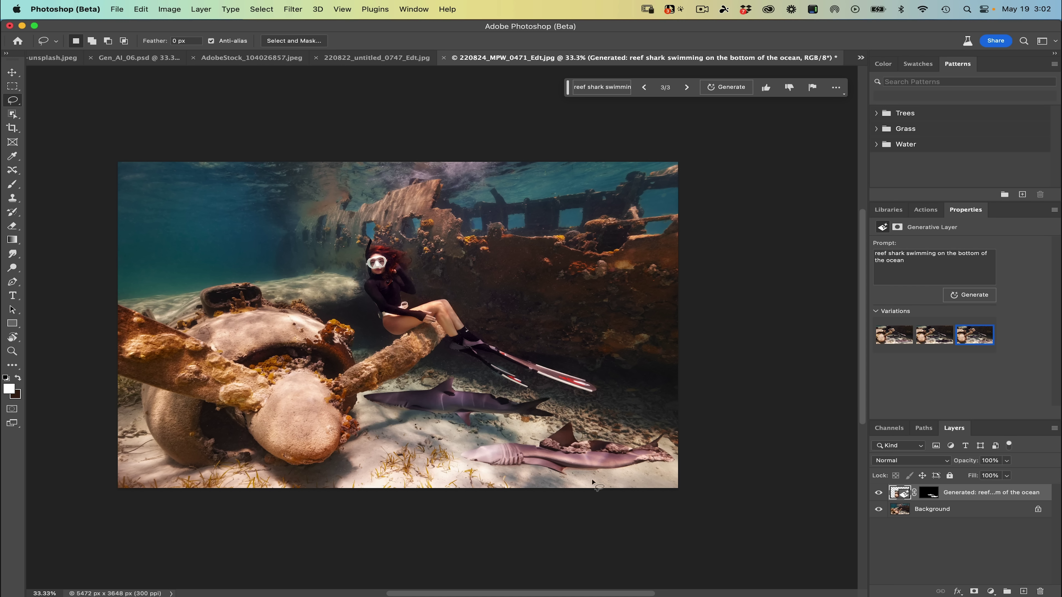
click(894, 341)
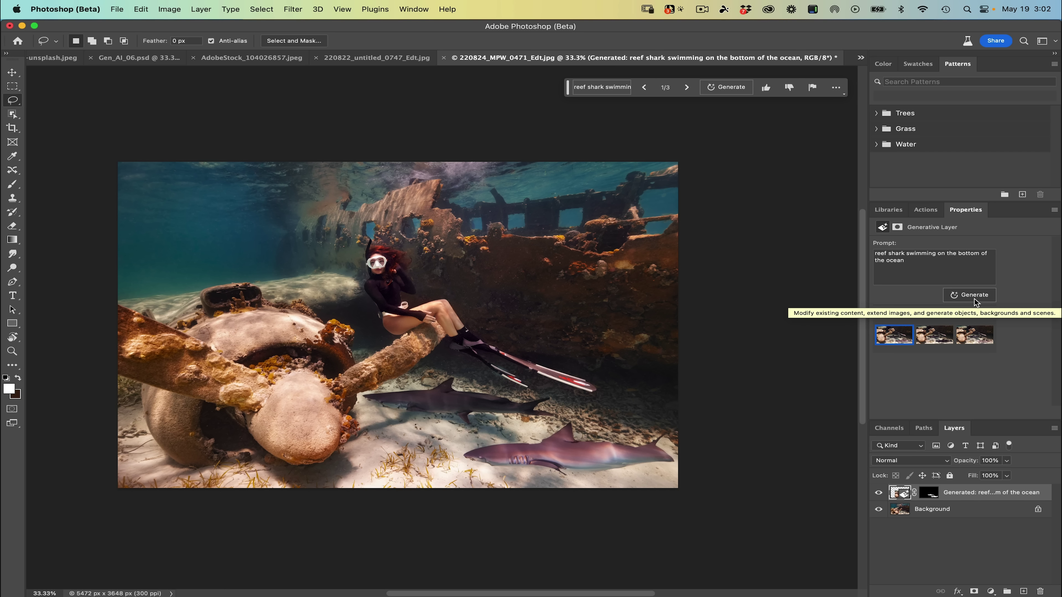
click(965, 294)
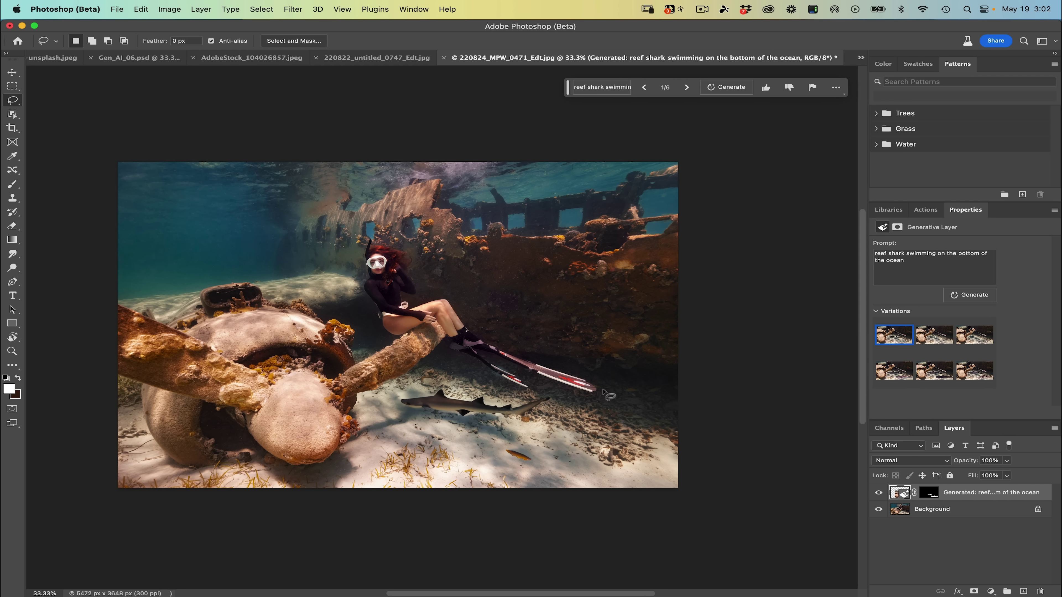
mouse_move(953, 344)
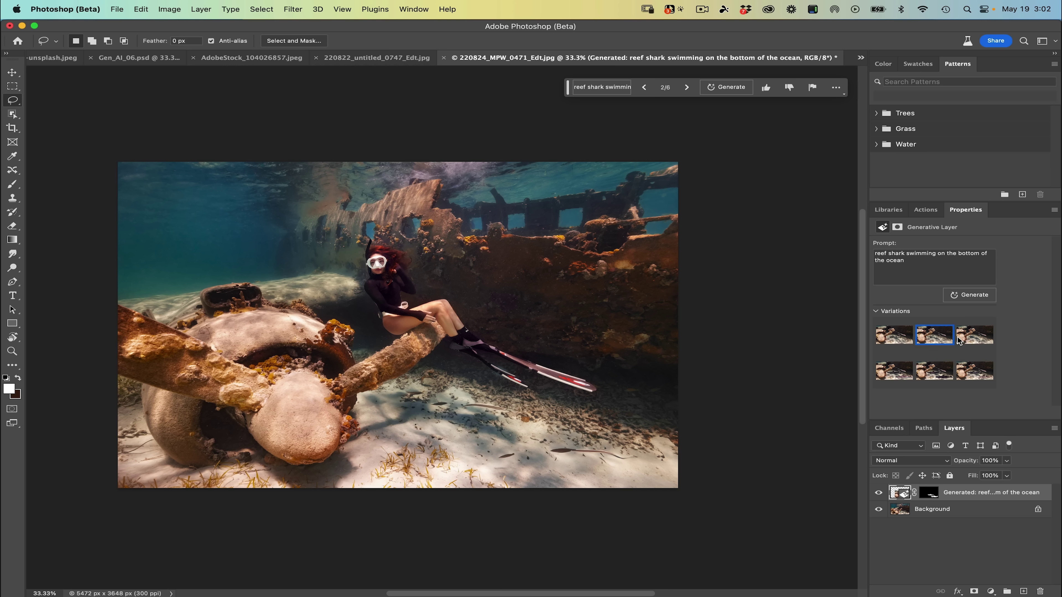
click(976, 339)
click(890, 341)
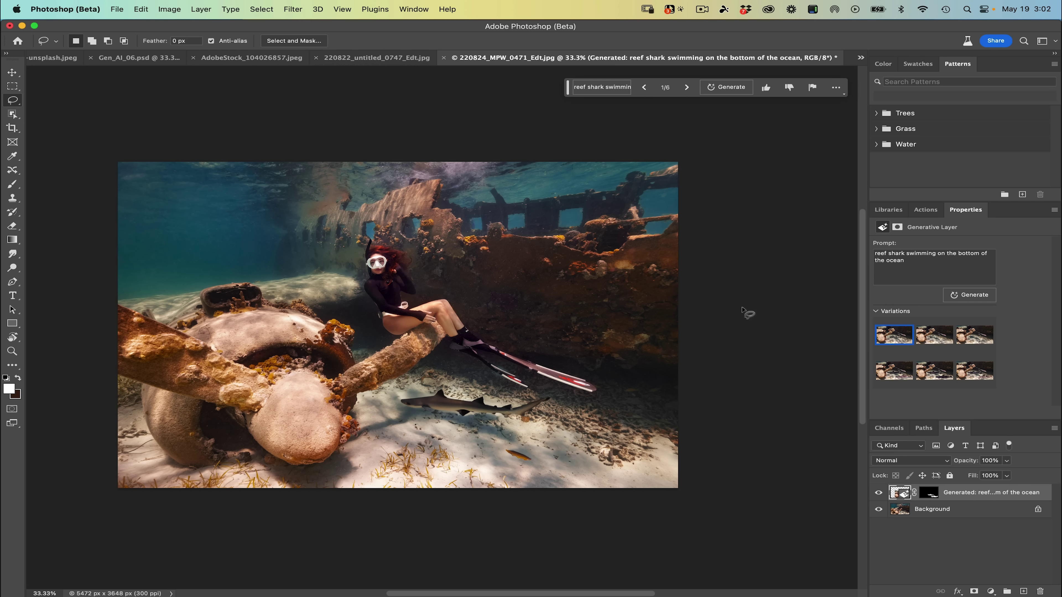
click(879, 493)
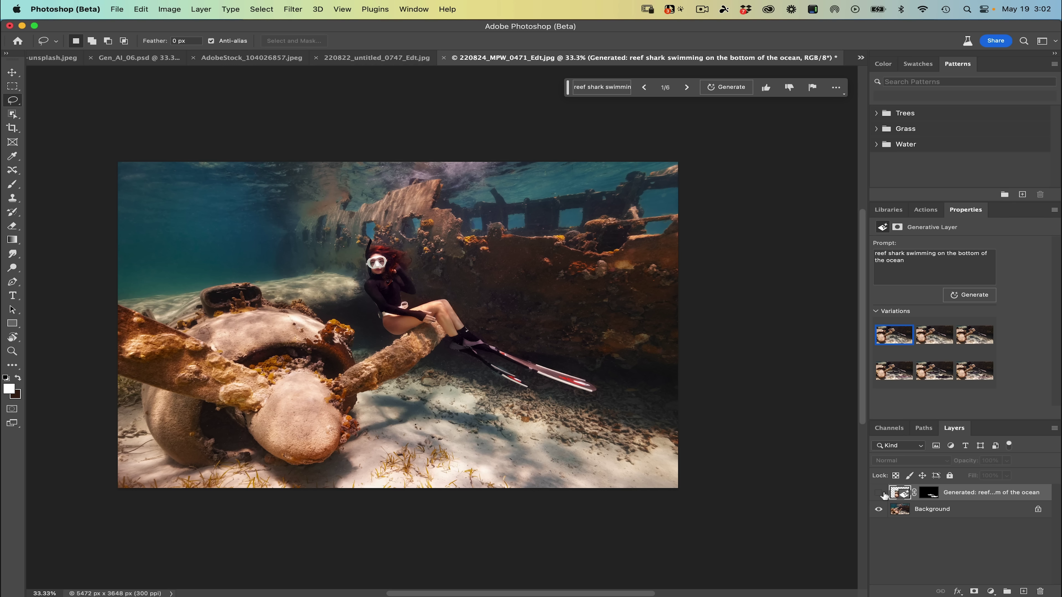
click(879, 493)
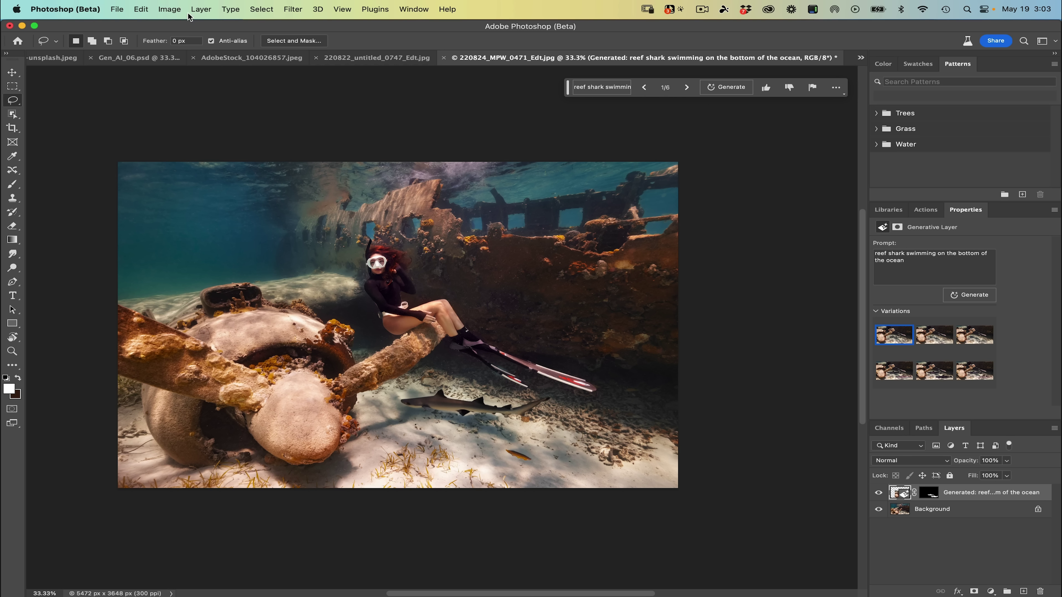
Open the Edit menu.
click(141, 9)
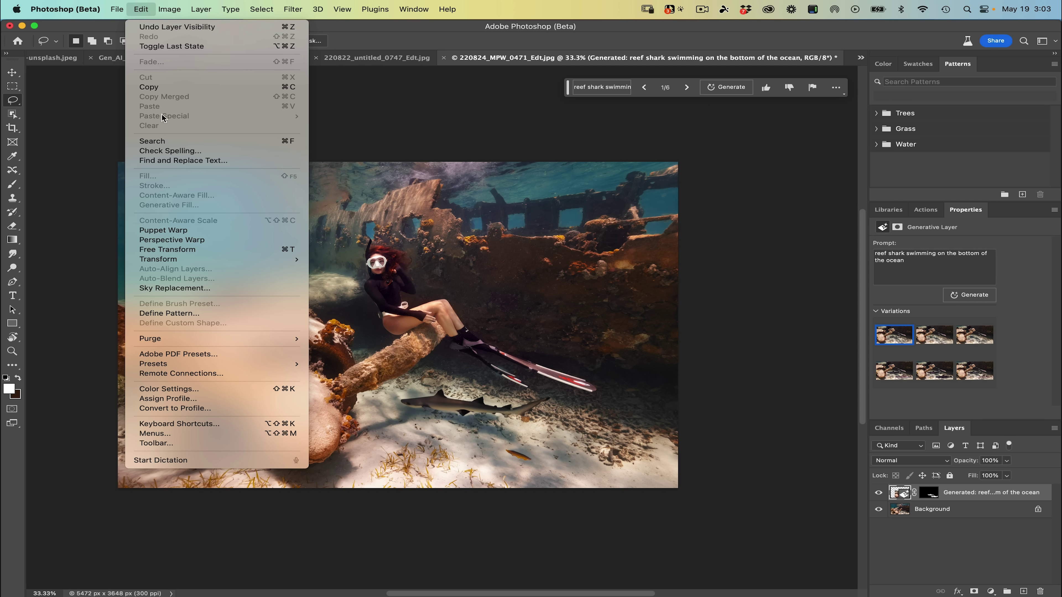